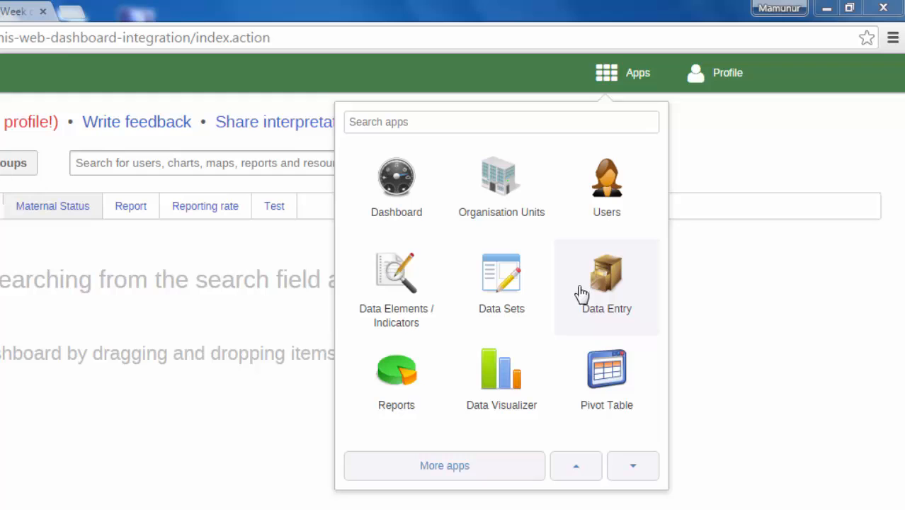
# - Open the Pivot Table app and look over its indicator, data element and reporting rate dimensions
pyautogui.click(613, 392)
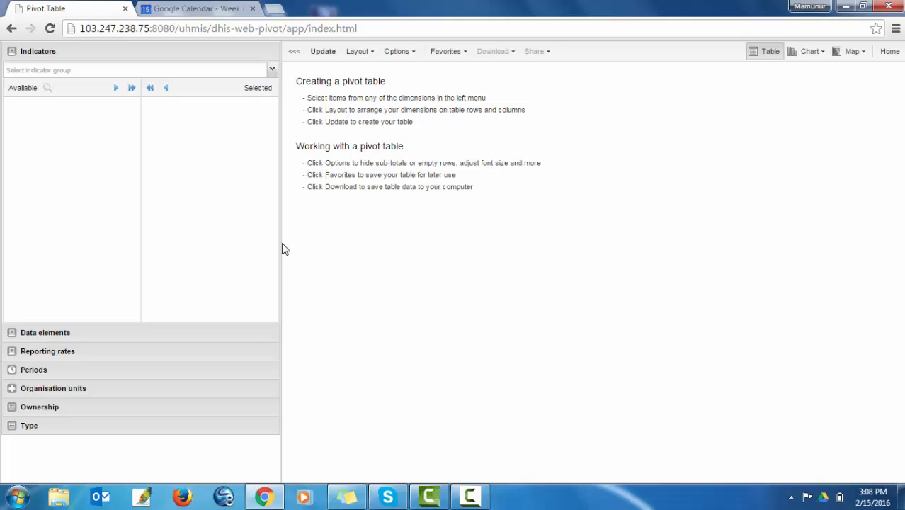
pyautogui.click(188, 333)
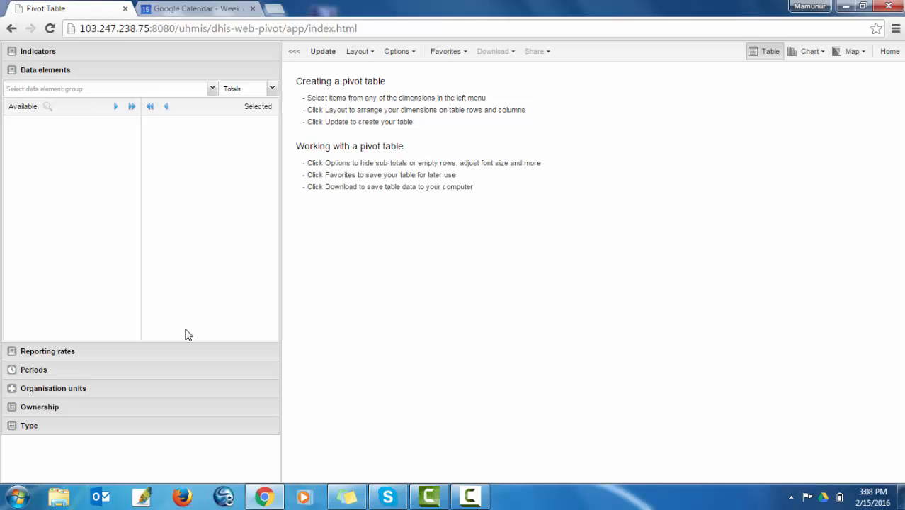
pyautogui.click(106, 352)
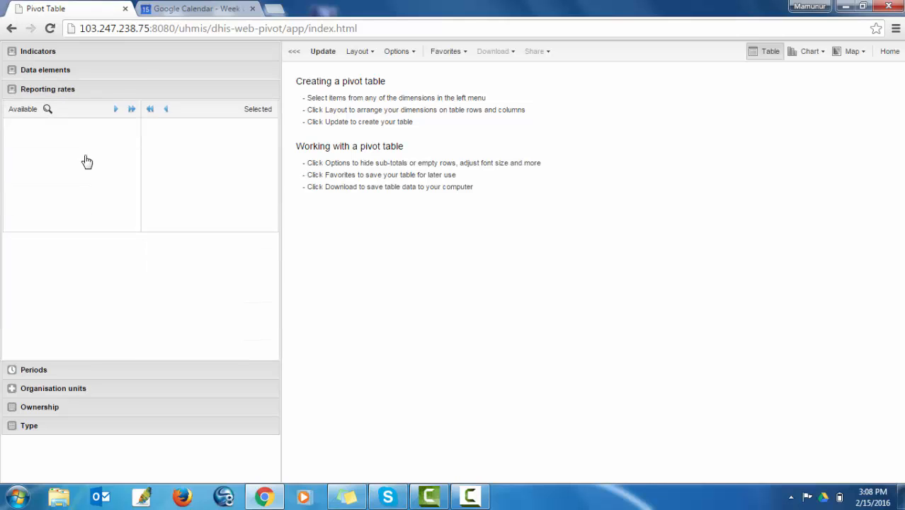
pyautogui.click(73, 74)
pyautogui.click(73, 56)
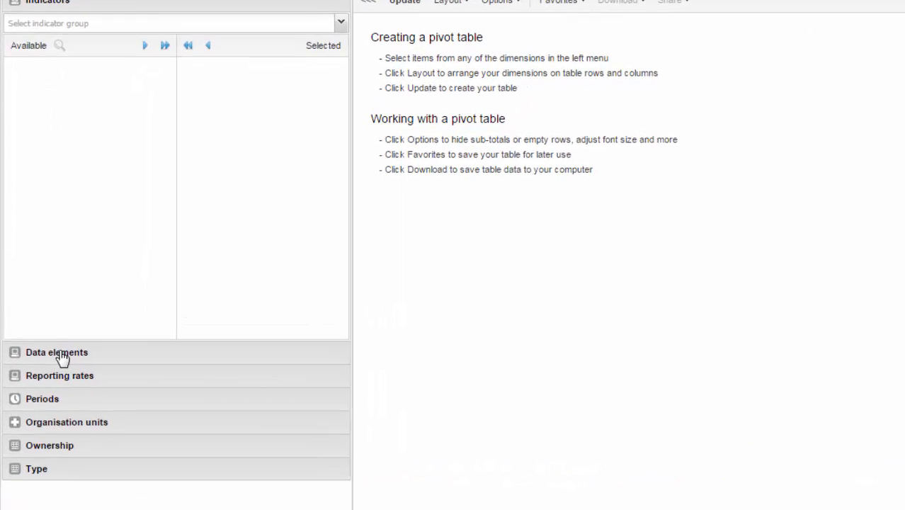
# - Choose Maternal Health C-Corp as the data element group for the pivot table
pyautogui.click(78, 354)
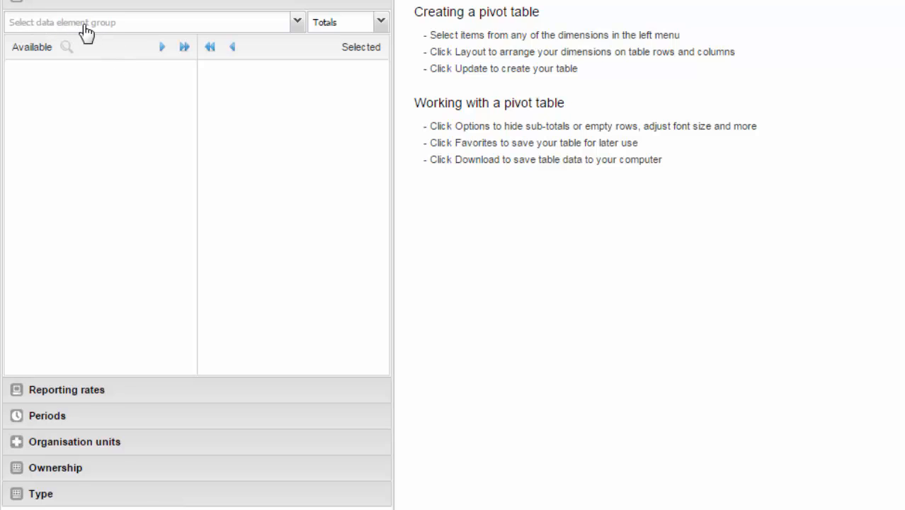
pyautogui.click(295, 23)
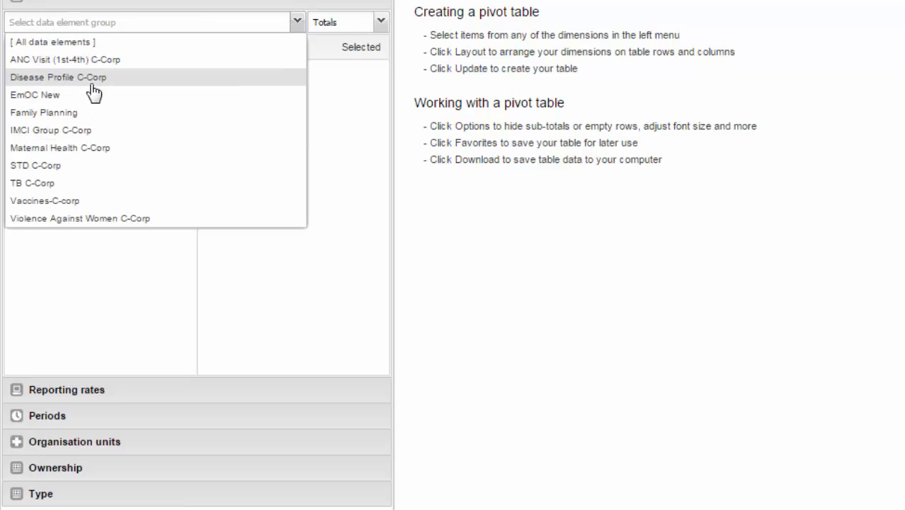
pyautogui.click(92, 149)
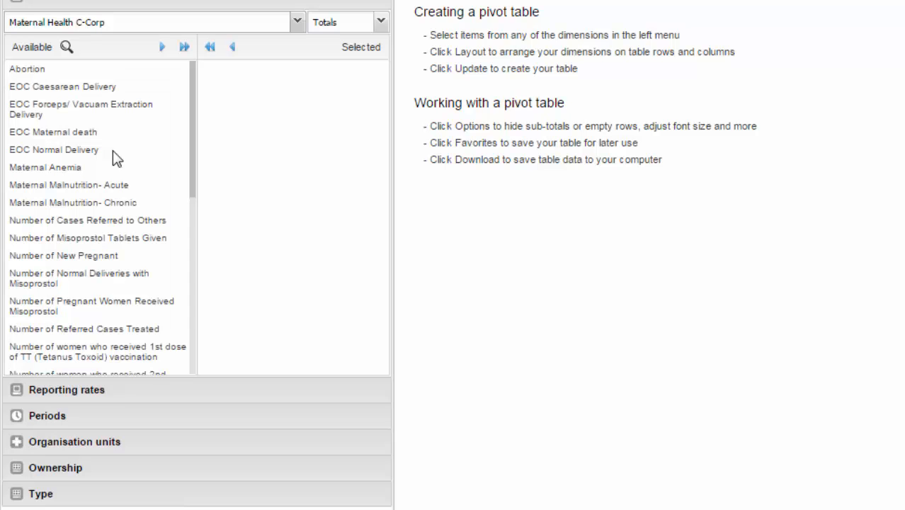
# - Examine the full list of available data elements in the Maternal Health C-Corp group
pyautogui.scroll(-3, 54, 153)
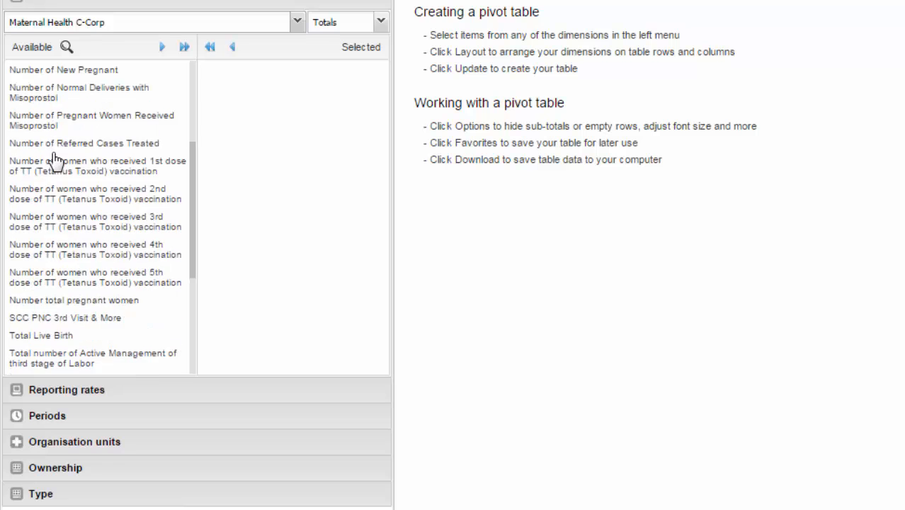
pyautogui.scroll(-3, 54, 157)
pyautogui.scroll(5, 71, 164)
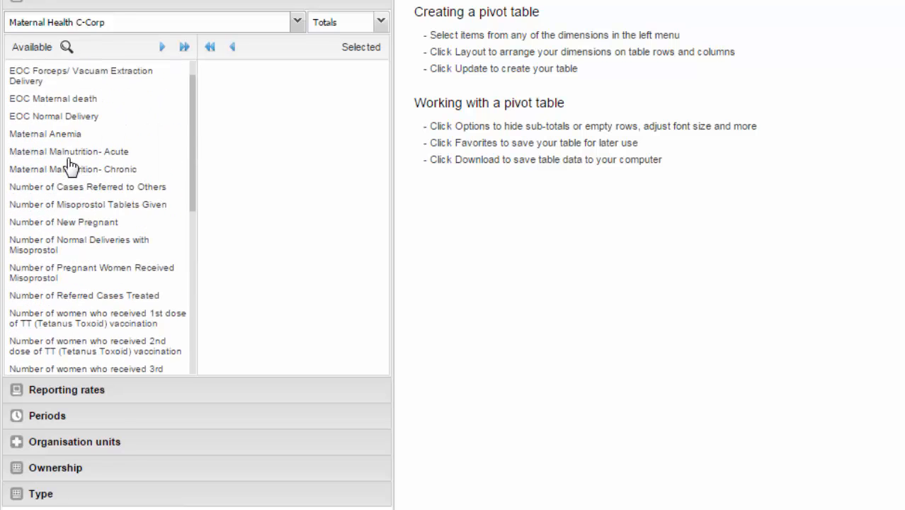
pyautogui.scroll(1, 71, 165)
pyautogui.scroll(-10, 48, 142)
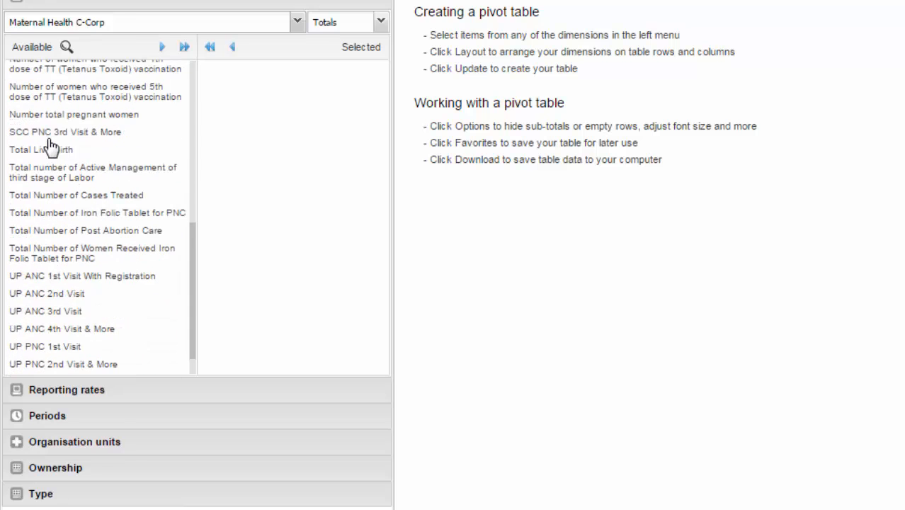
pyautogui.scroll(-1, 51, 145)
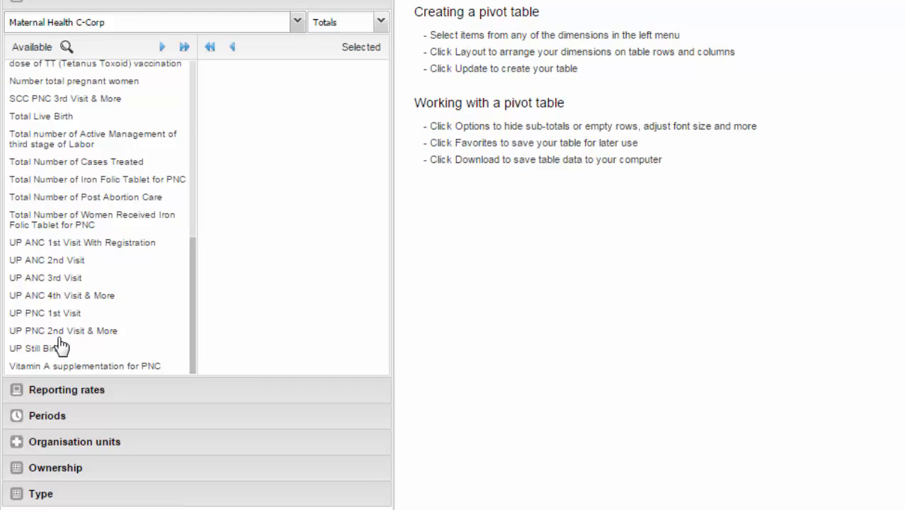
pyautogui.scroll(10, 65, 163)
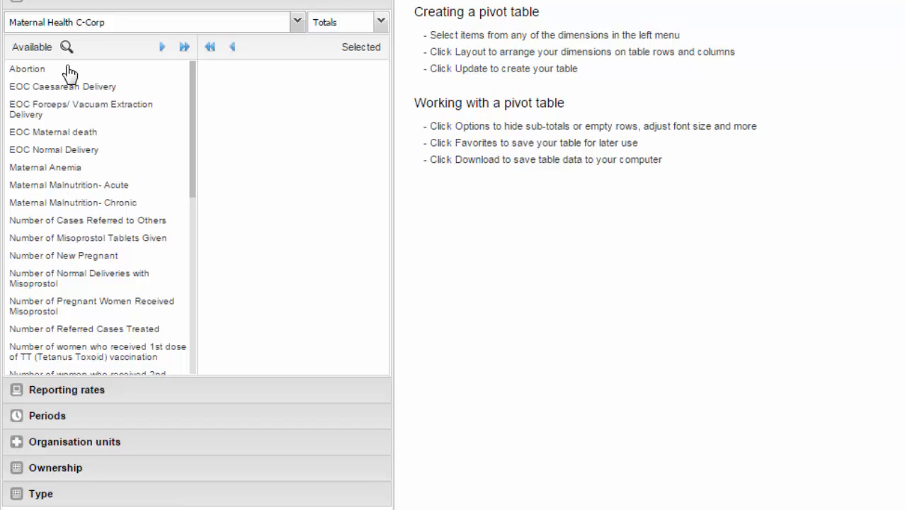
# - Add the Abortion and EOC Caesarean Delivery data elements to the selection
pyautogui.click(32, 71)
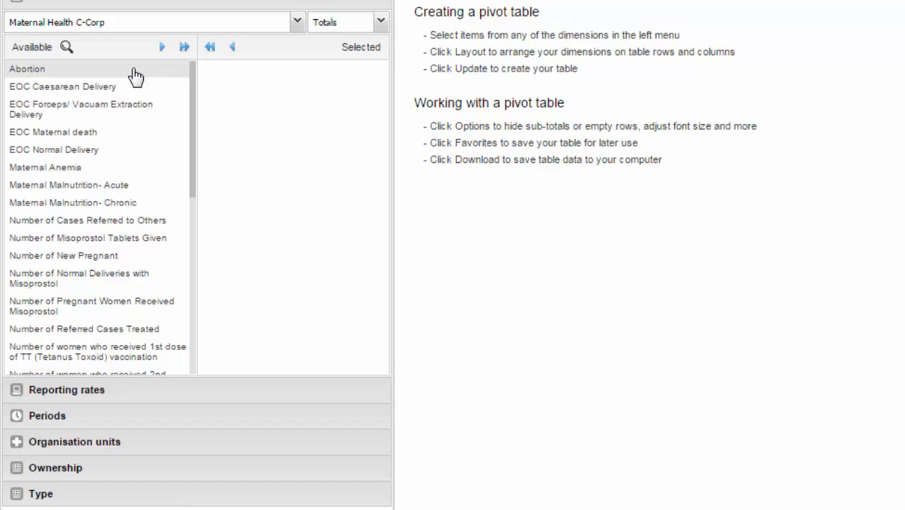
pyautogui.click(163, 48)
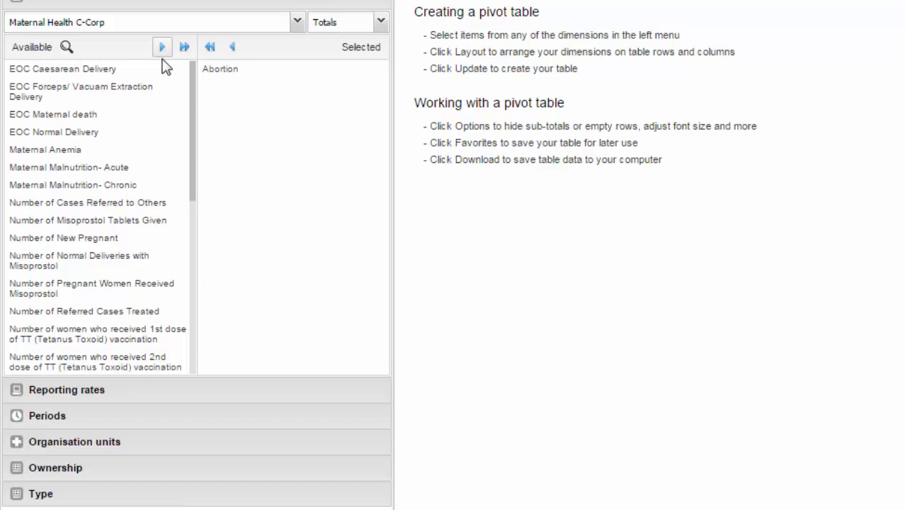
pyautogui.click(234, 69)
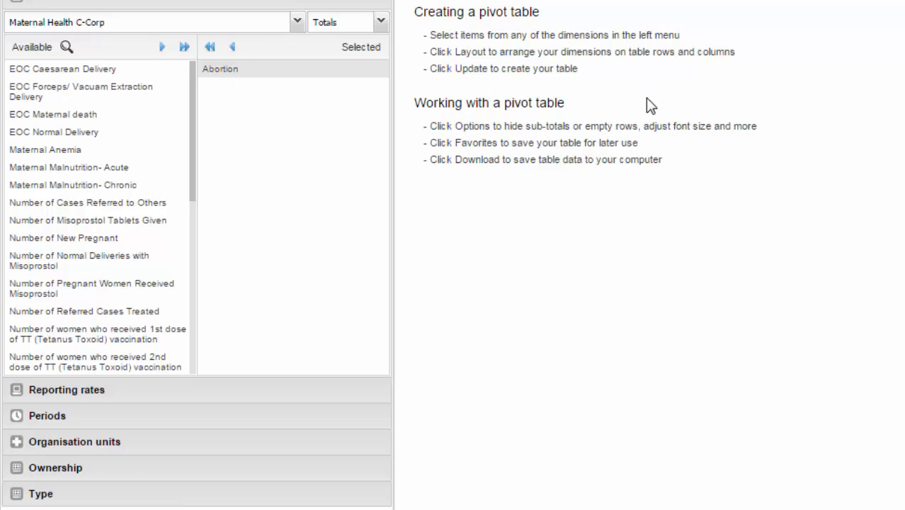
pyautogui.doubleClick(82, 71)
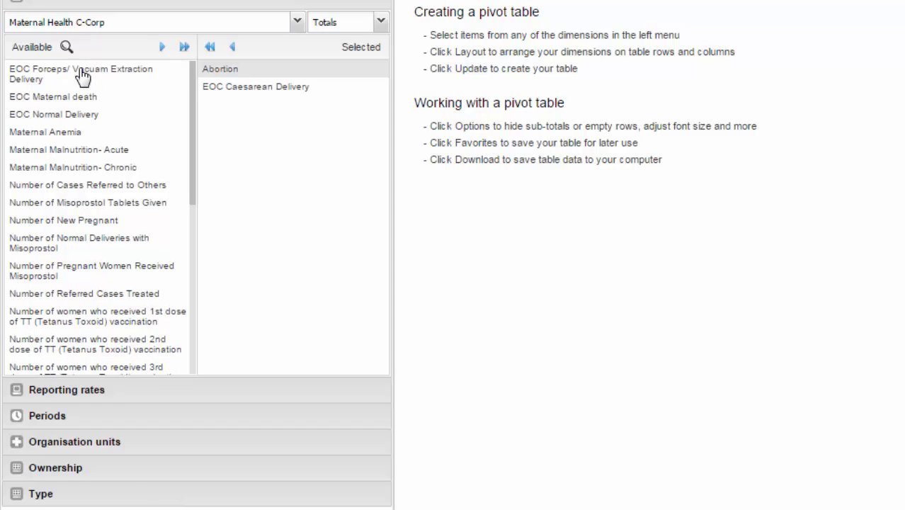
pyautogui.click(265, 96)
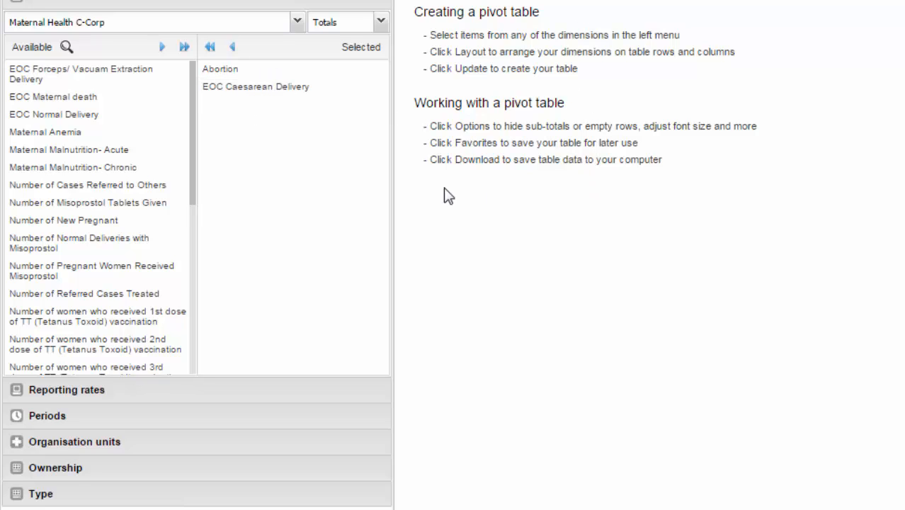
# - Add all remaining Maternal Health C-Corp data elements to the selection and review the selected list
pyautogui.scroll(-3, 85, 327)
pyautogui.scroll(-9, 79, 315)
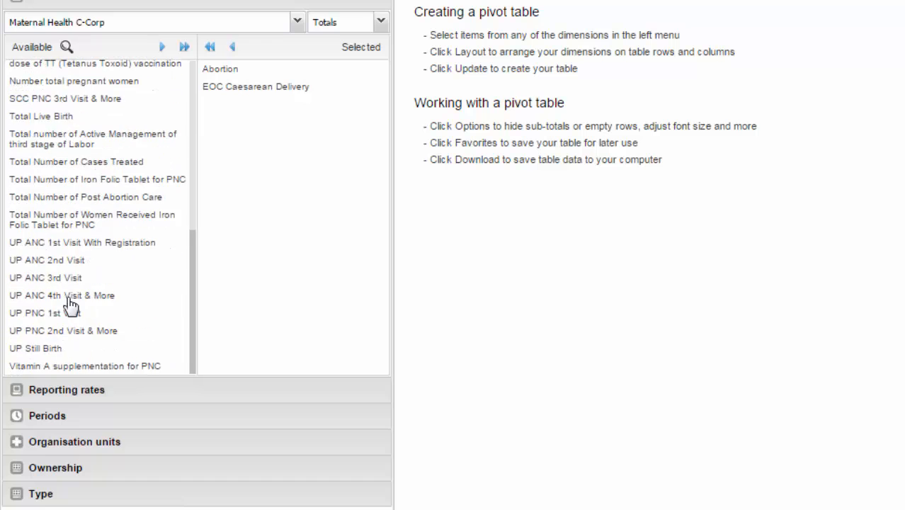
pyautogui.scroll(12, 71, 303)
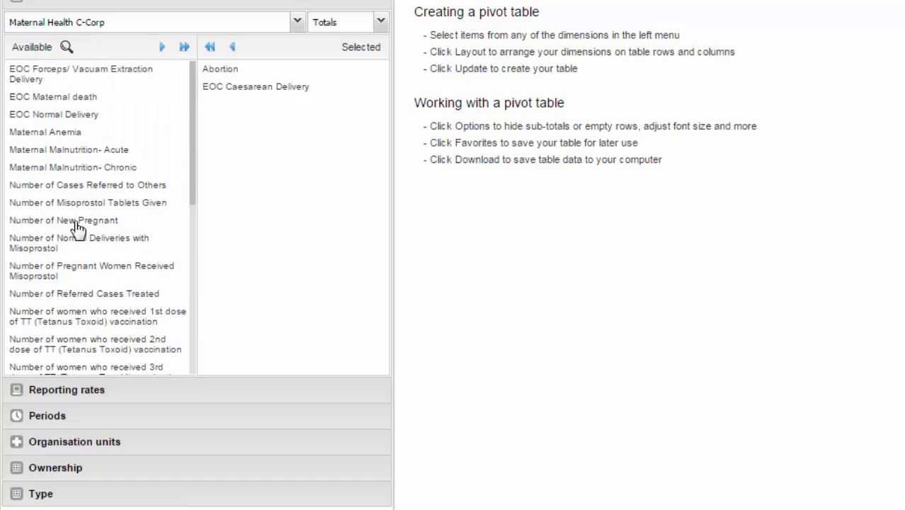
pyautogui.click(185, 48)
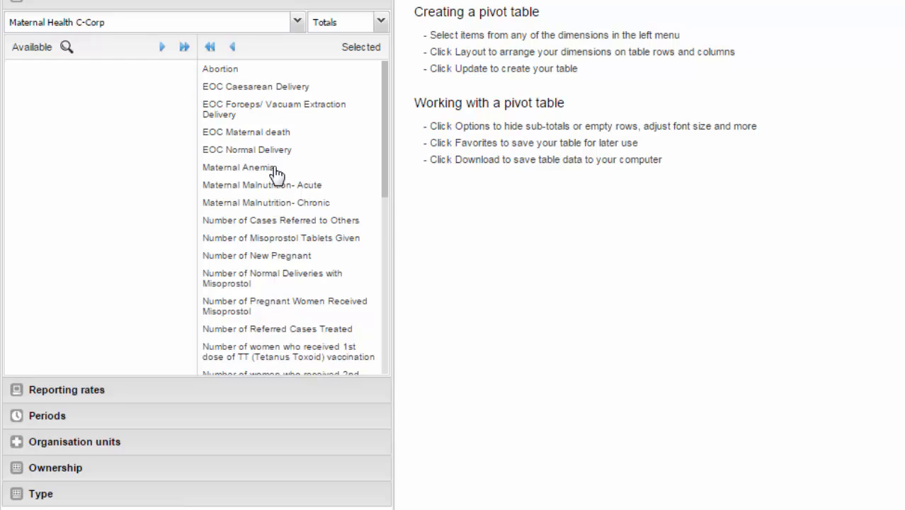
pyautogui.scroll(-10, 266, 290)
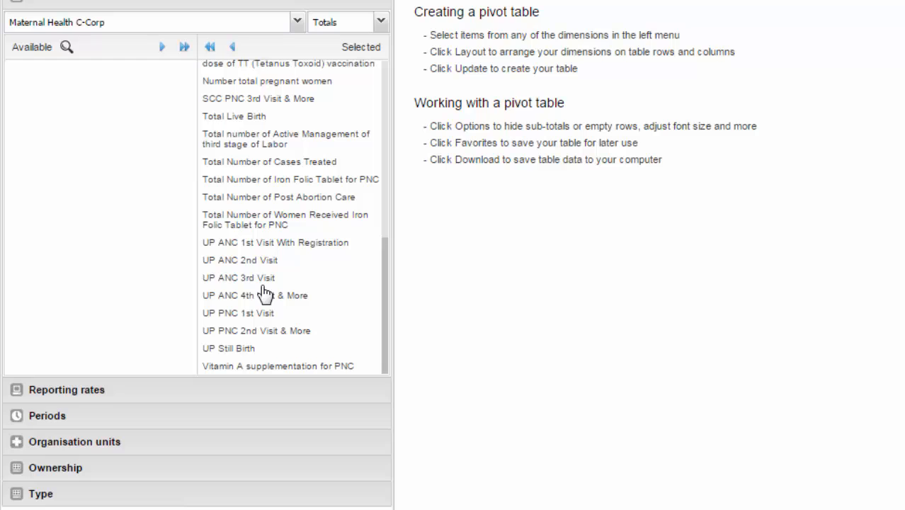
pyautogui.click(218, 420)
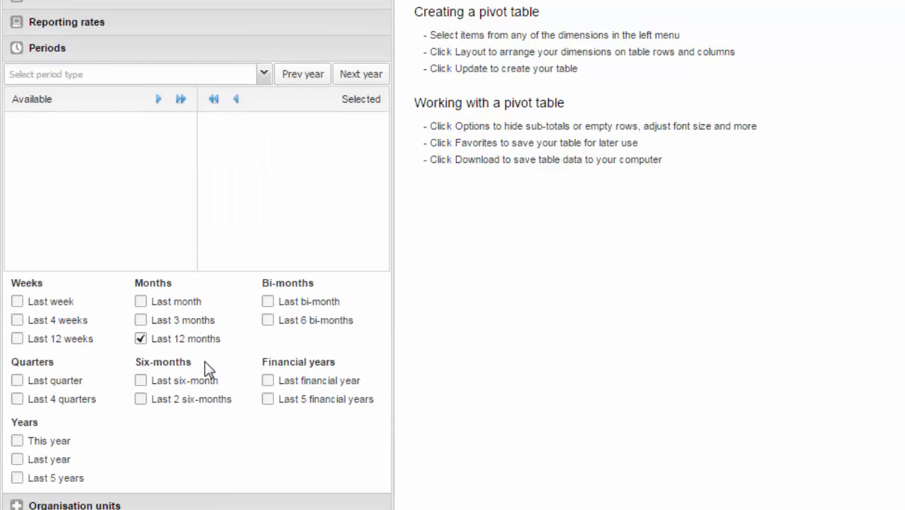
pyautogui.click(130, 54)
pyautogui.click(101, 73)
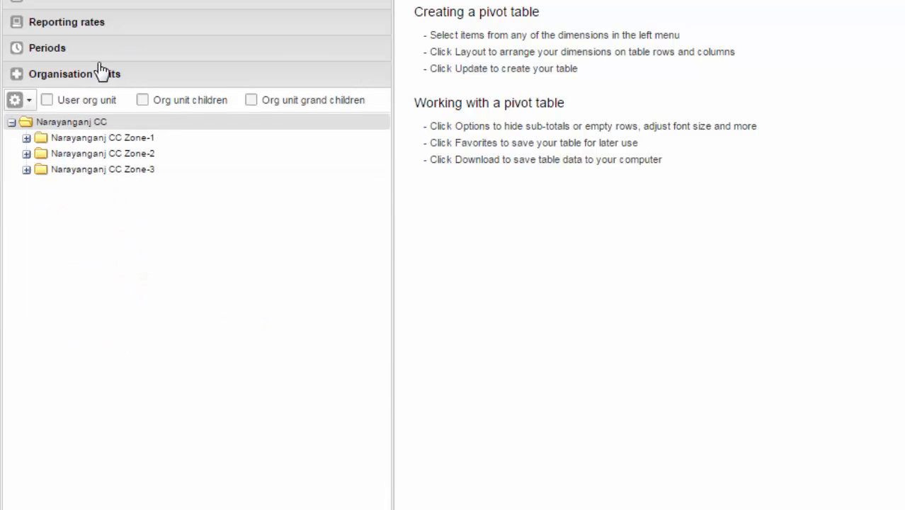
pyautogui.click(101, 57)
pyautogui.click(120, 25)
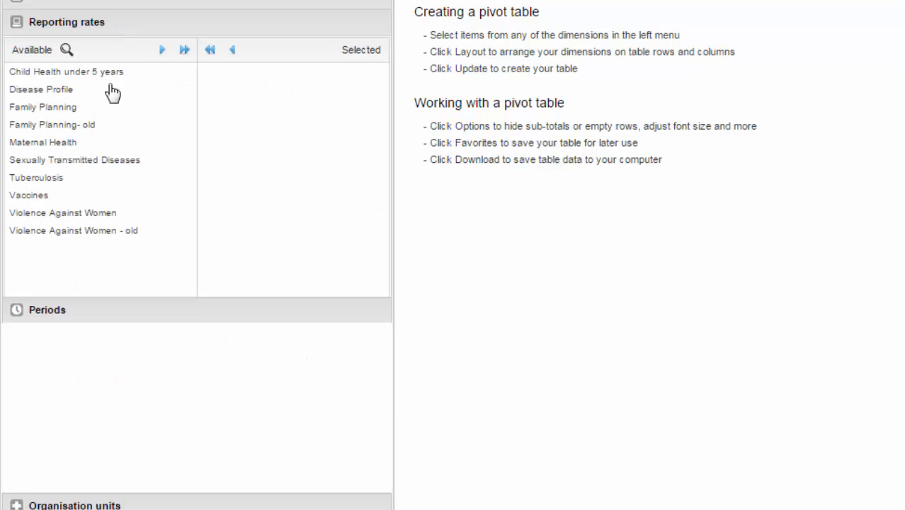
# - Set the period type to Monthly and list the available months of the previous year, 2015
pyautogui.click(102, 420)
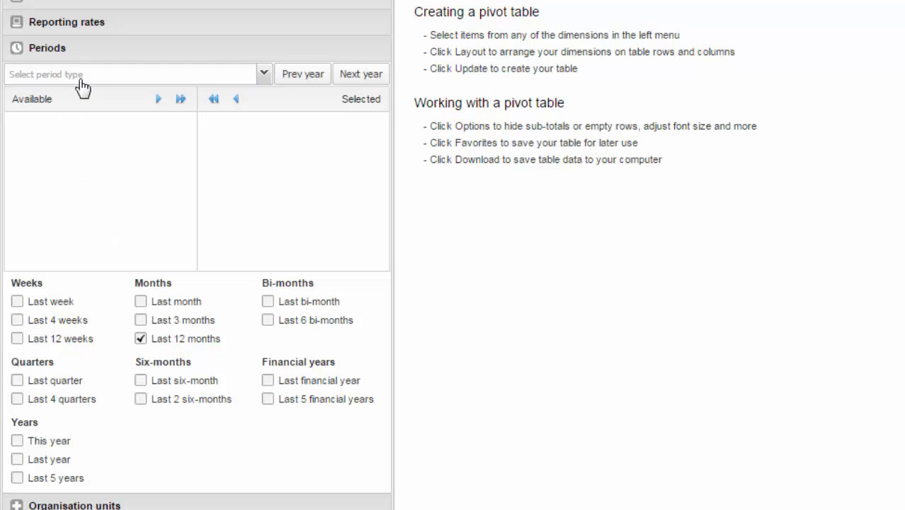
pyautogui.click(264, 76)
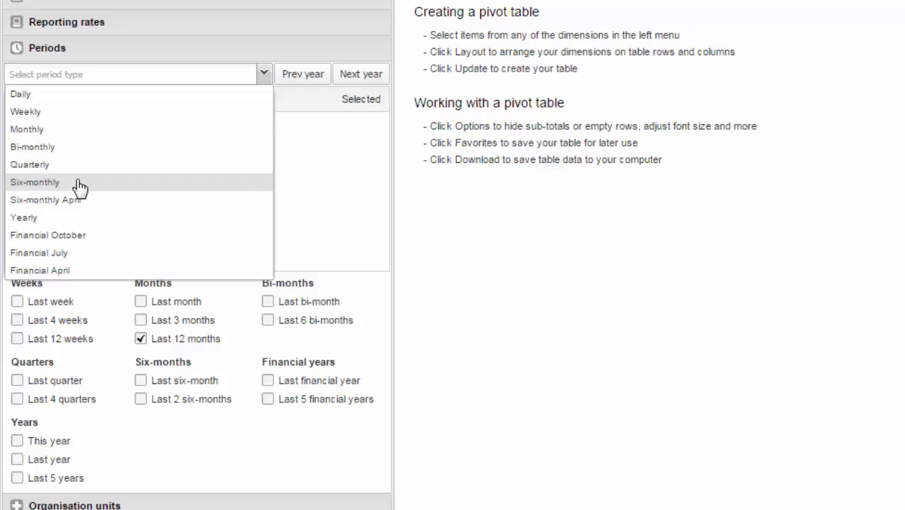
pyautogui.click(74, 132)
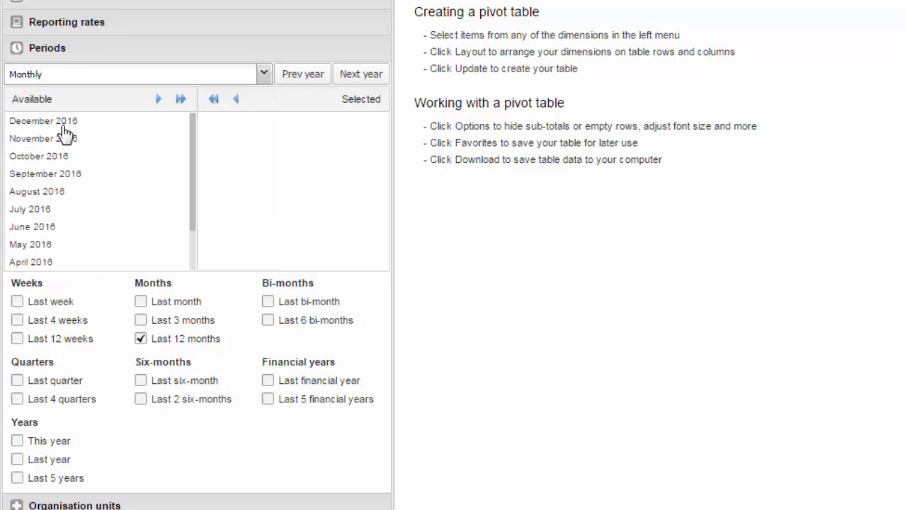
pyautogui.scroll(-2, 58, 227)
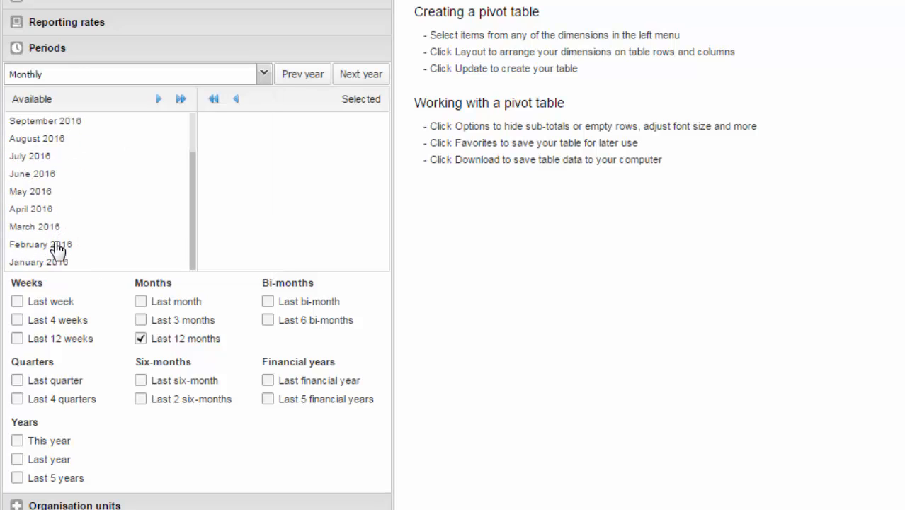
pyautogui.scroll(2, 56, 248)
pyautogui.scroll(-2, 39, 227)
pyautogui.scroll(2, 40, 145)
pyautogui.click(304, 78)
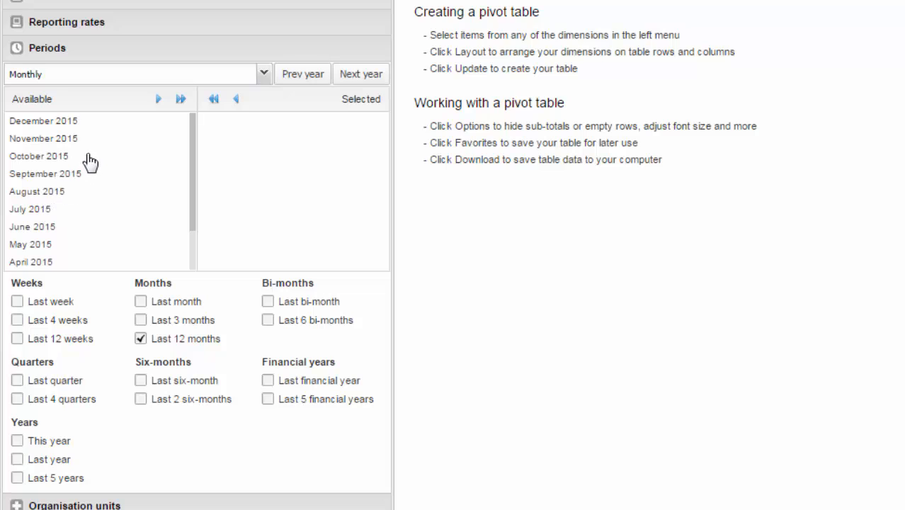
# - Add December, November and October 2015 to the selected periods and deselect the Last 12 months relative period
pyautogui.doubleClick(68, 126)
pyautogui.doubleClick(66, 120)
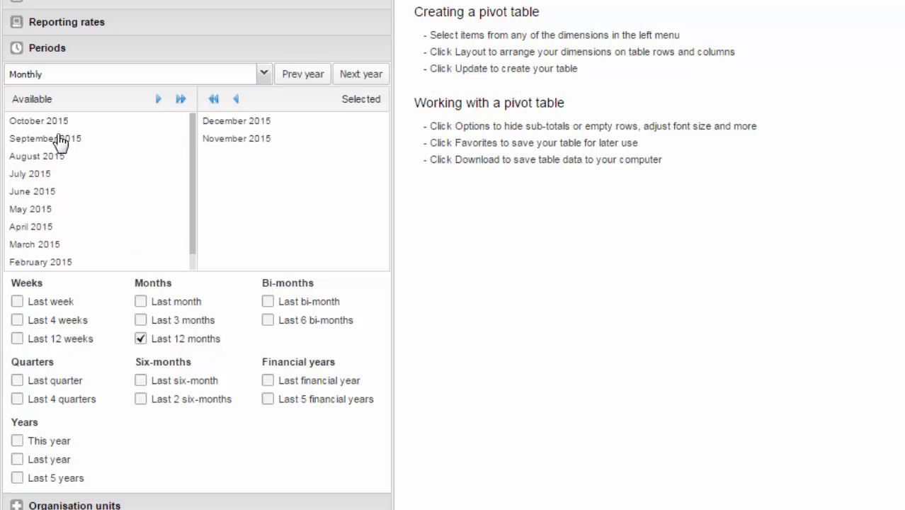
pyautogui.doubleClick(56, 121)
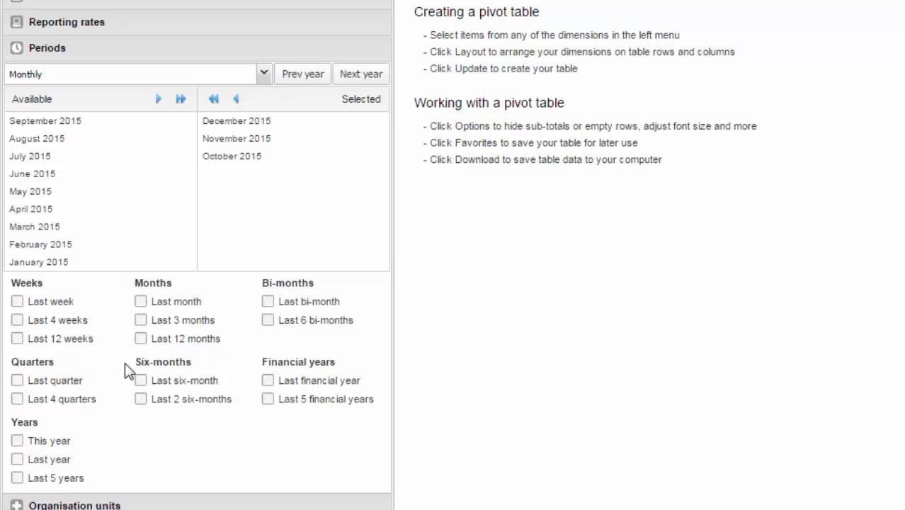
# - Generate the pivot table for the Narayanganj CC organisation unit and review its data columns
pyautogui.click(159, 505)
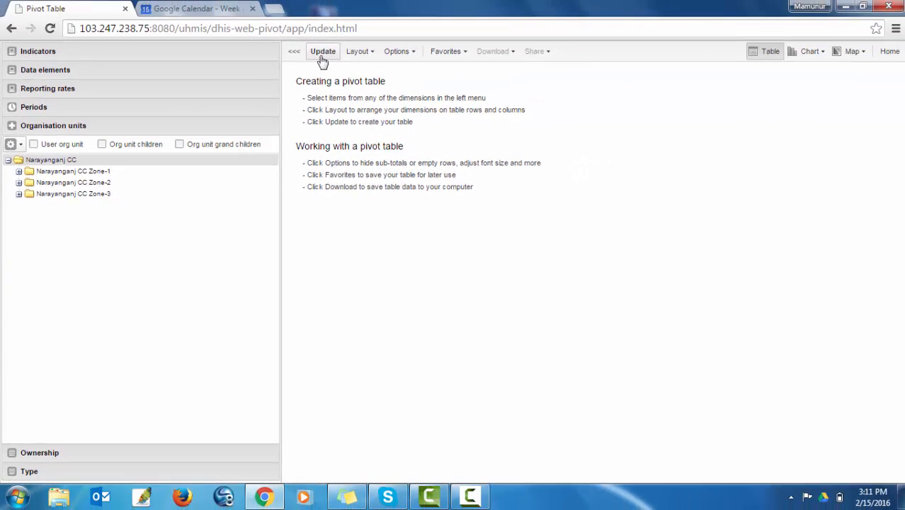
pyautogui.click(322, 55)
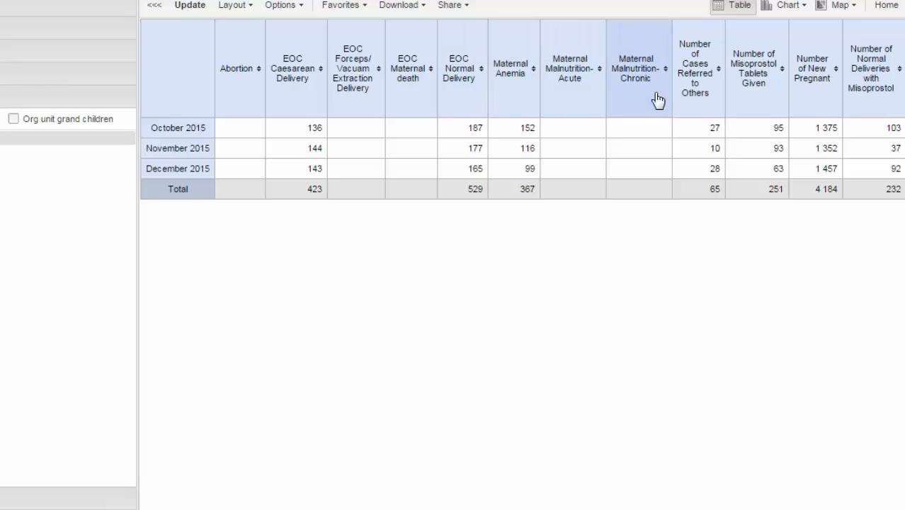
pyautogui.hscroll(17, 521, 109)
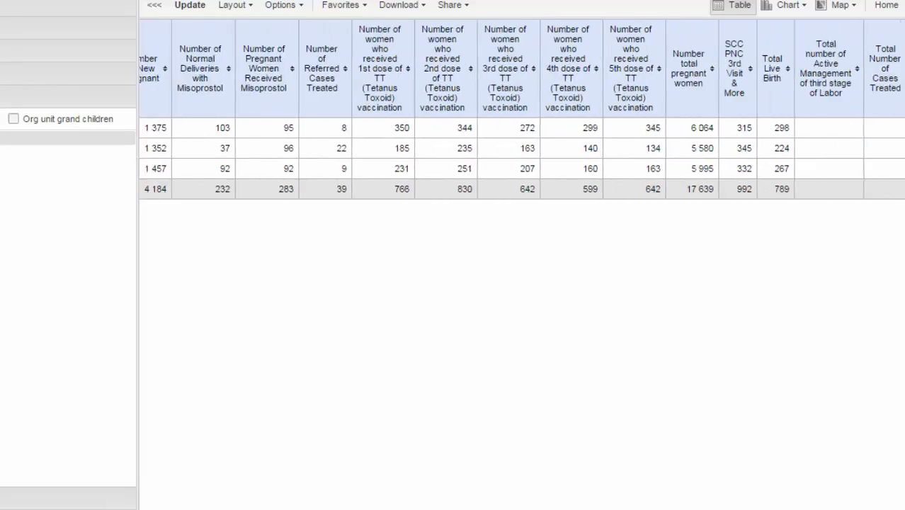
pyautogui.moveTo(821, 505); pyautogui.dragTo(434, 473)
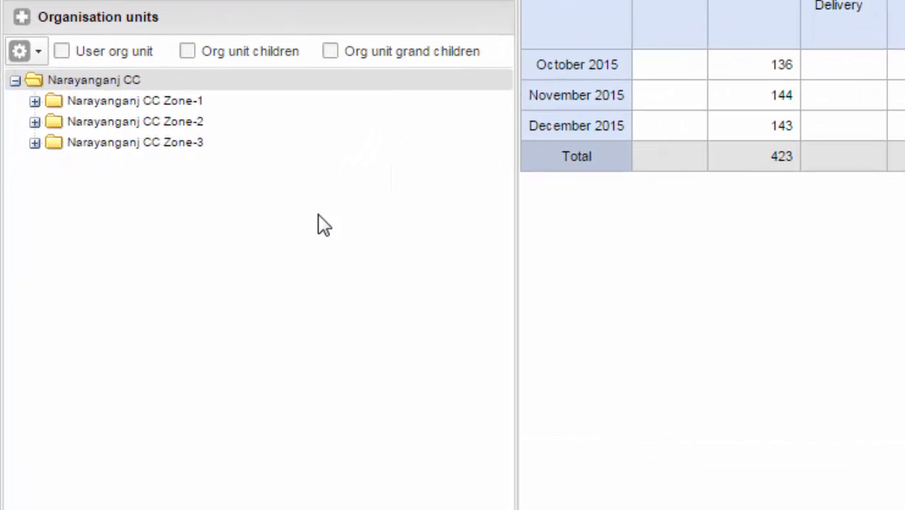
# - Generate the pivot table for the BRAC (PHCC-02) facility in Ward 01 of Narayanganj CC Zone-1
pyautogui.click(35, 101)
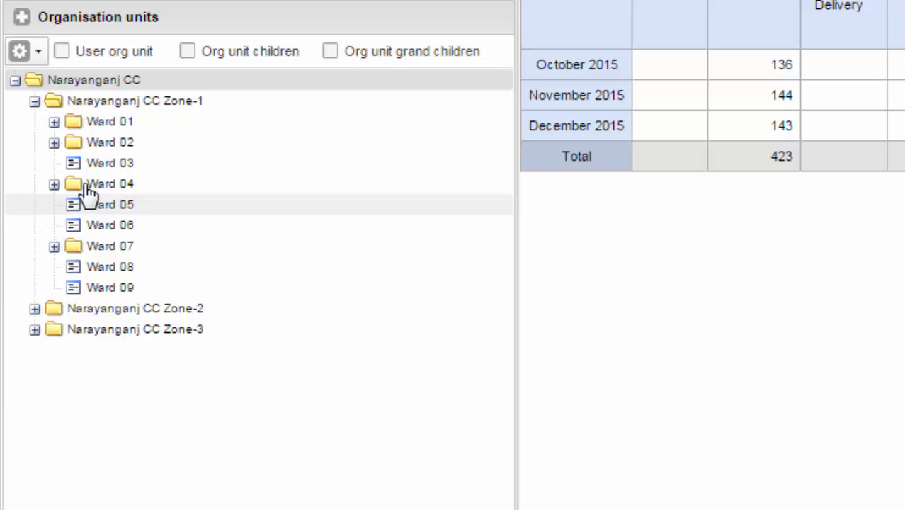
pyautogui.click(54, 122)
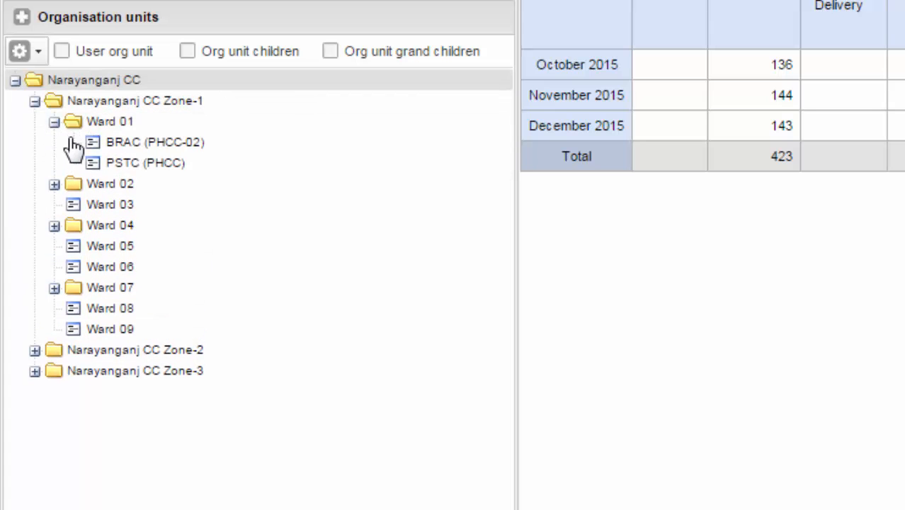
pyautogui.click(150, 142)
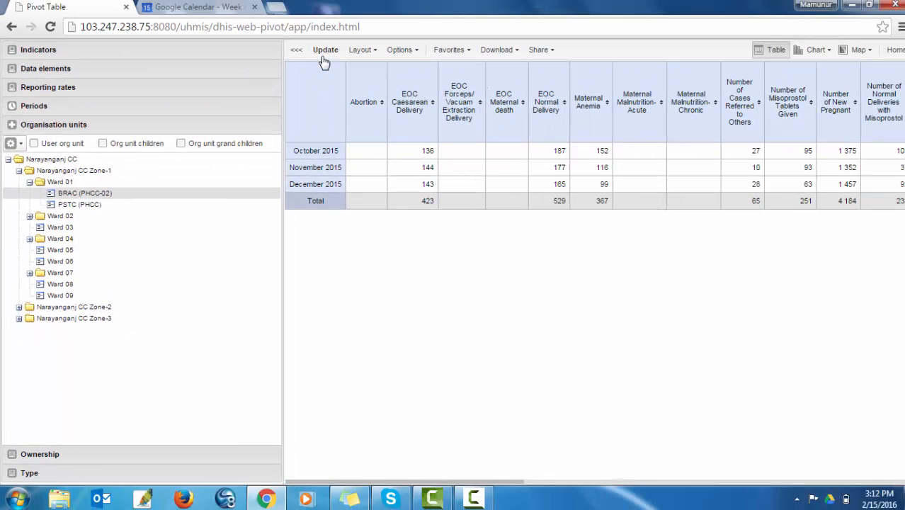
pyautogui.click(322, 57)
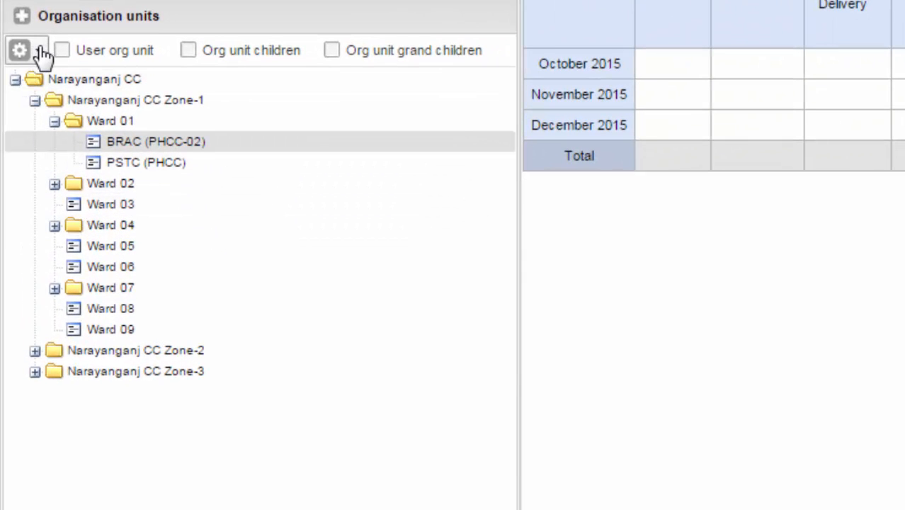
# - Switch organisation unit selection to groups, choose NCC BRAC group within Narayanganj CC, and update the pivot table
pyautogui.click(40, 58)
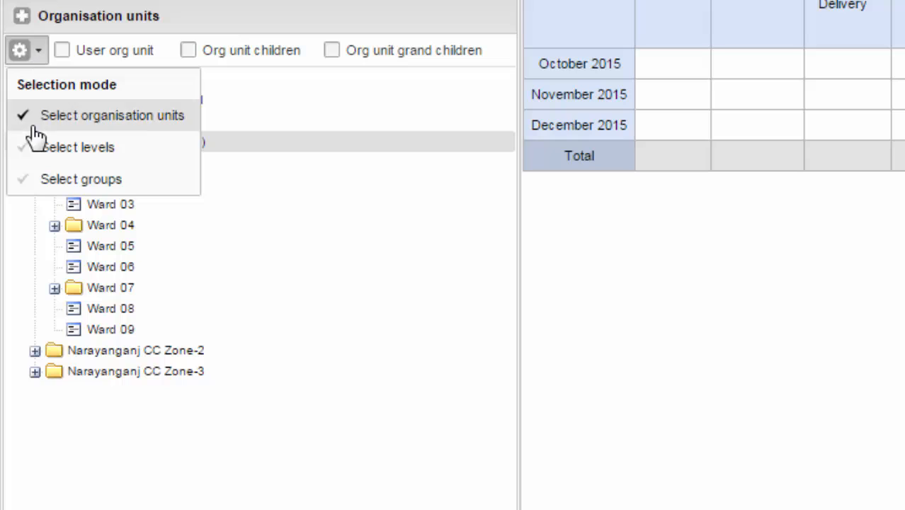
pyautogui.click(37, 182)
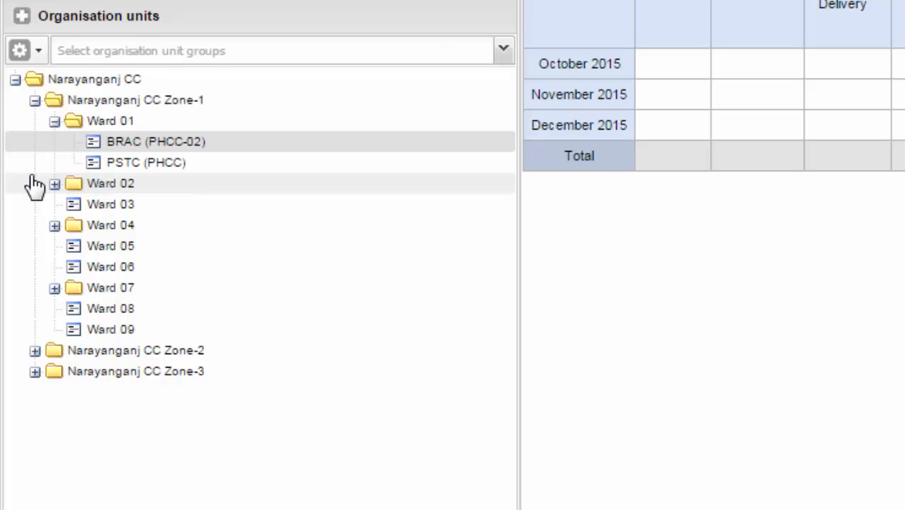
pyautogui.click(225, 54)
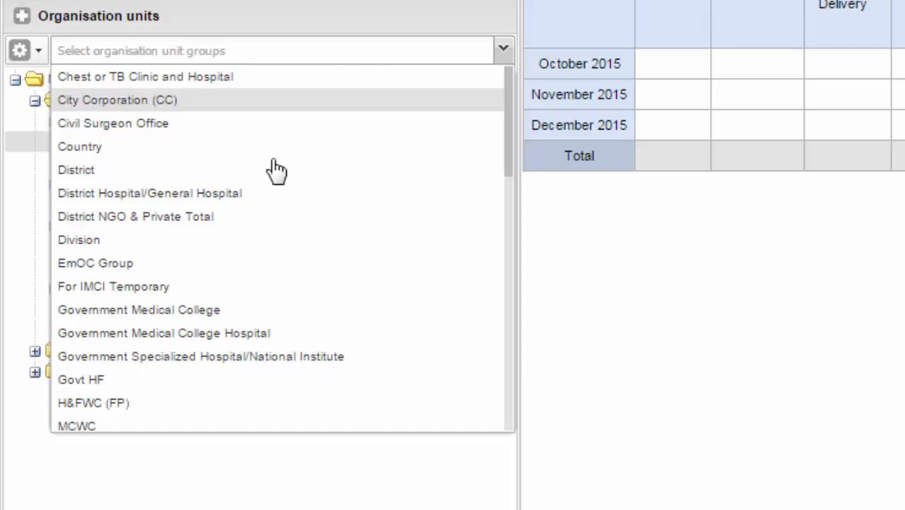
pyautogui.scroll(-5, 274, 252)
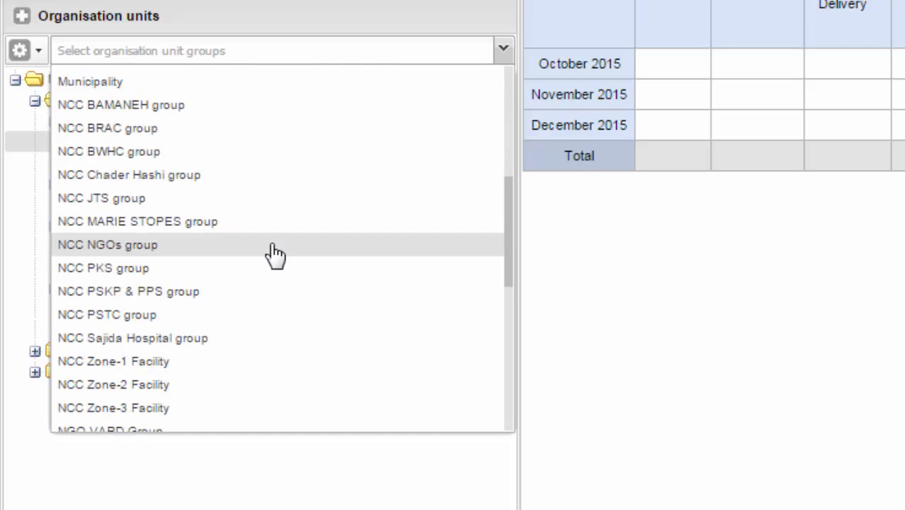
pyautogui.click(138, 131)
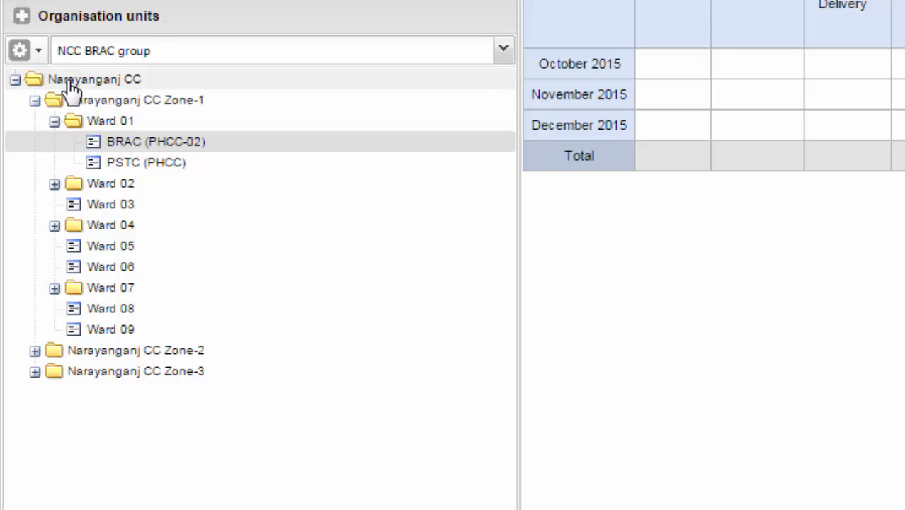
pyautogui.click(71, 85)
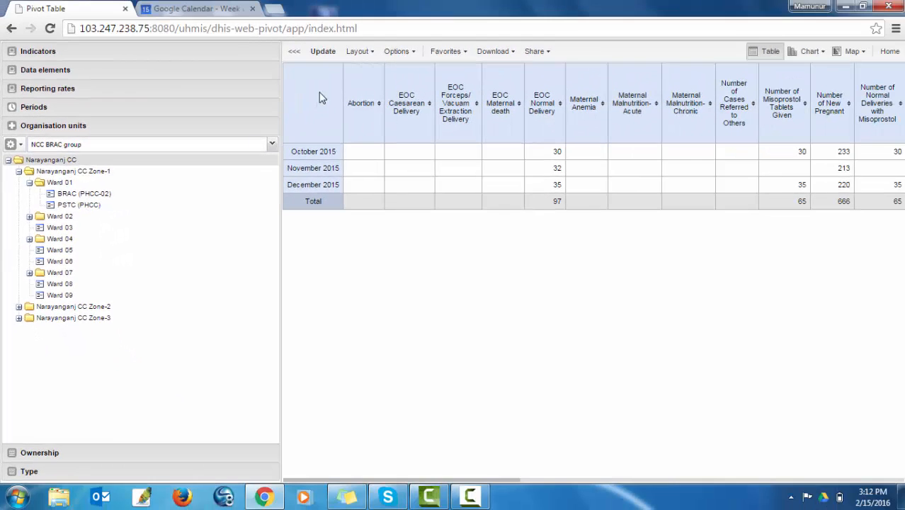
pyautogui.click(326, 53)
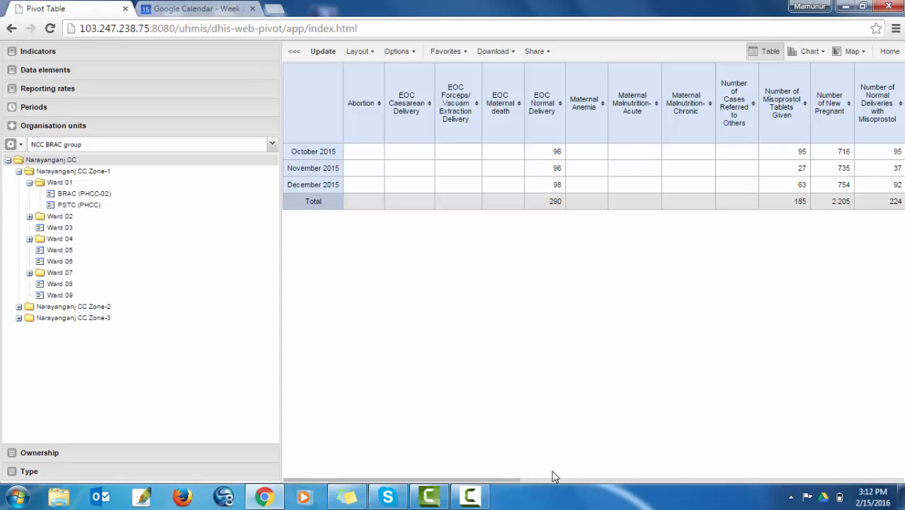
pyautogui.moveTo(512, 481); pyautogui.dragTo(440, 476)
pyautogui.click(359, 52)
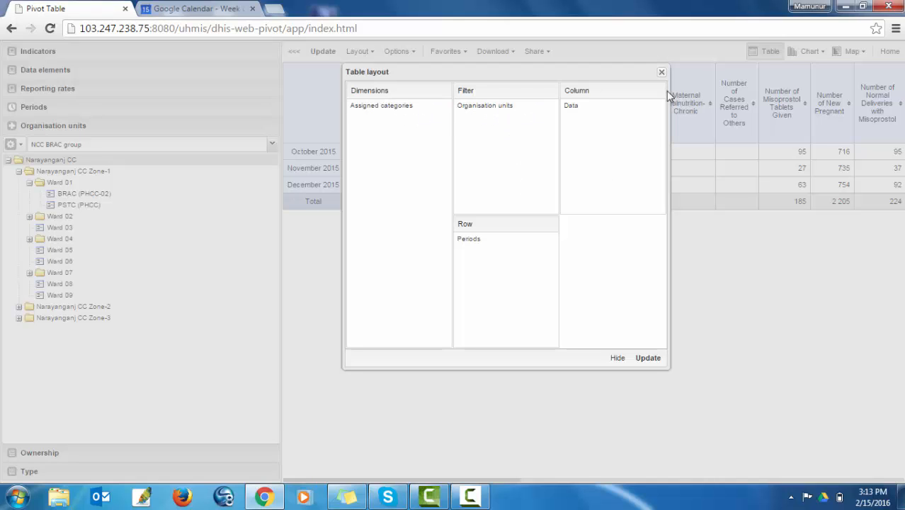
pyautogui.click(661, 73)
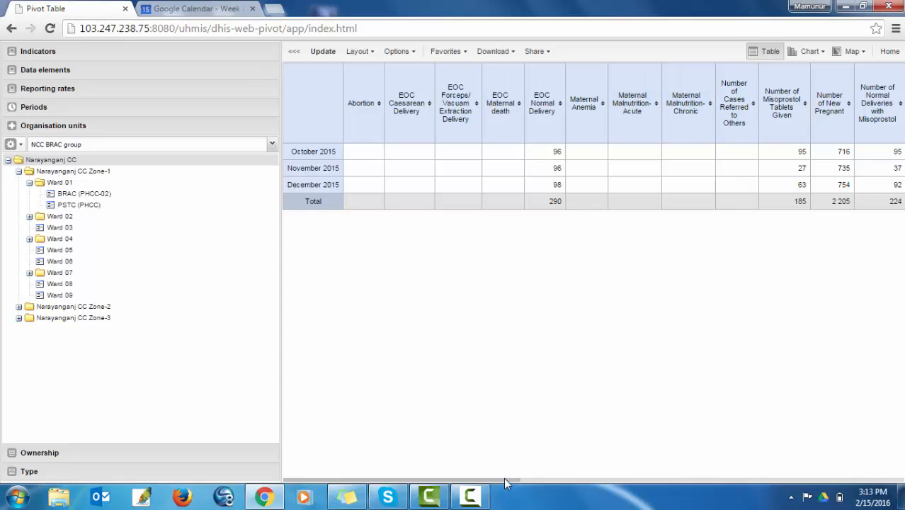
pyautogui.moveTo(506, 483); pyautogui.dragTo(402, 476)
# - Move Organisation units from the filter to the column dimensions in the table layout and update the table
pyautogui.click(358, 51)
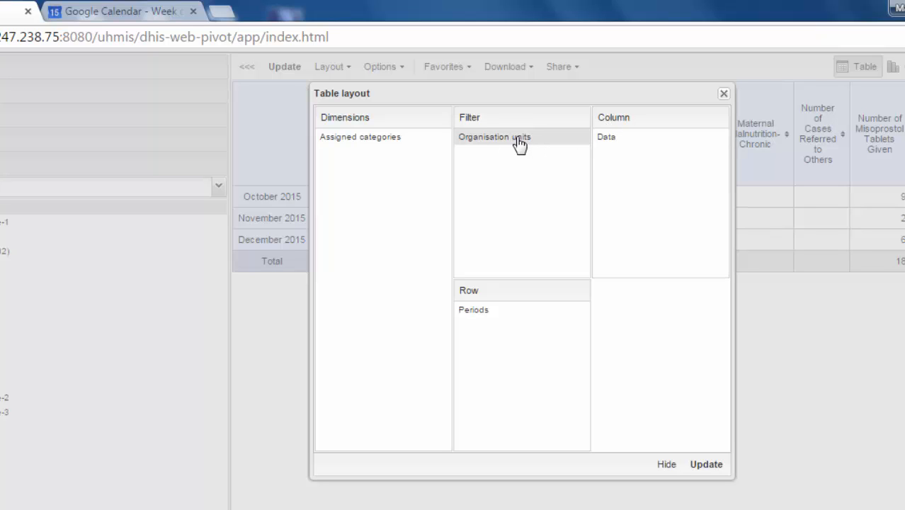
pyautogui.moveTo(519, 144); pyautogui.dragTo(618, 145)
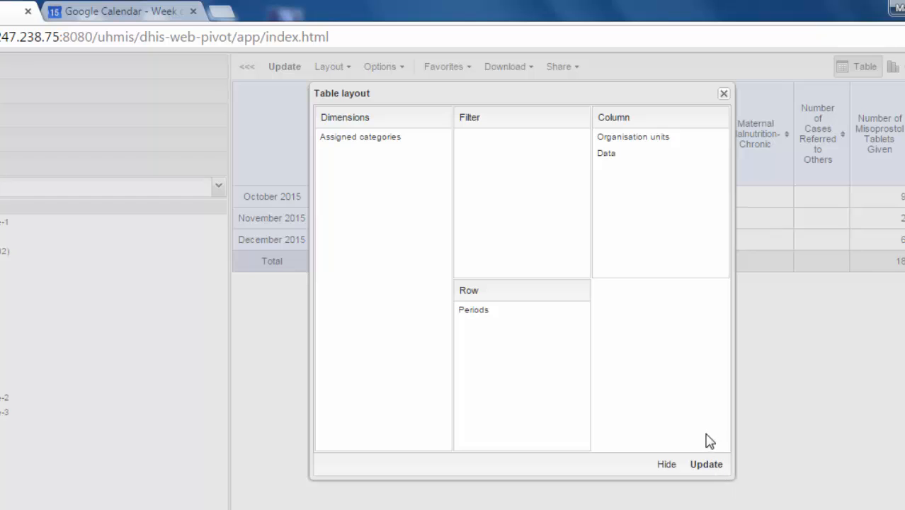
pyautogui.click(706, 466)
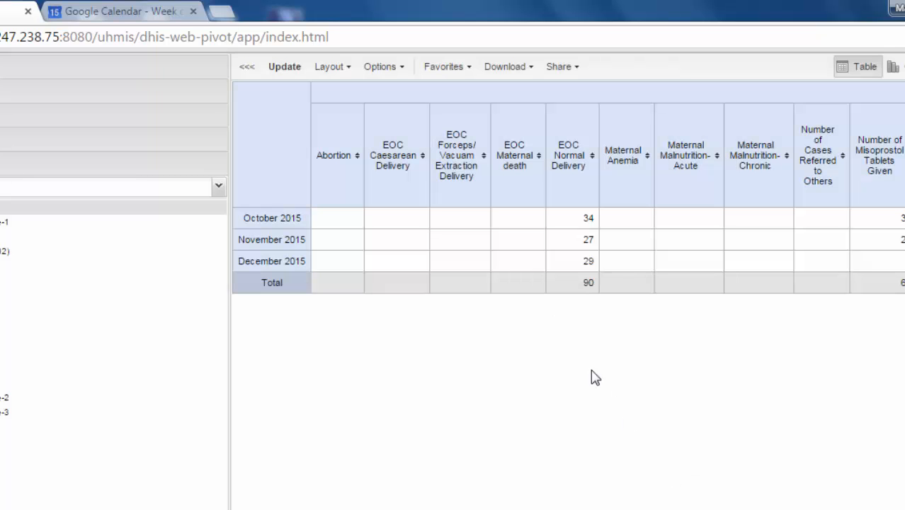
# - Examine the data columns grouped under each BRAC facility across the table, highlighting each facility heading
pyautogui.hscroll(20, 568, 187)
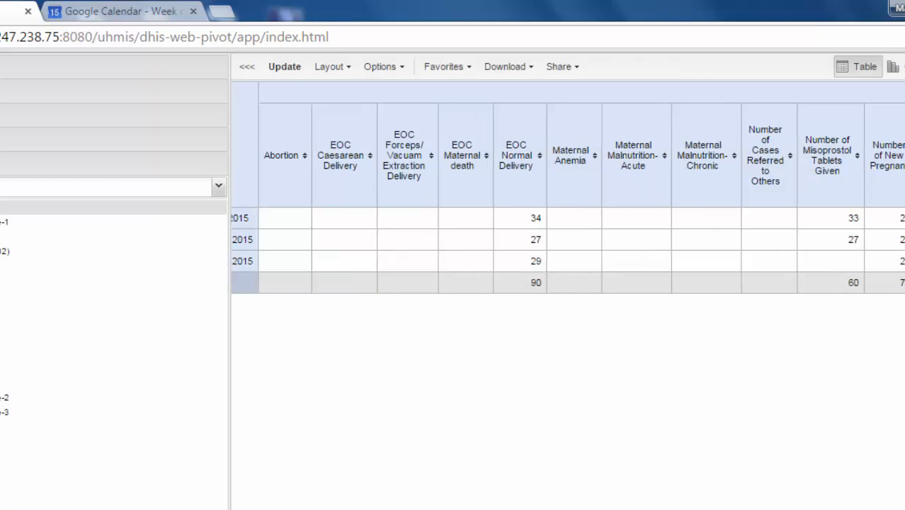
pyautogui.hscroll(-11, 568, 188)
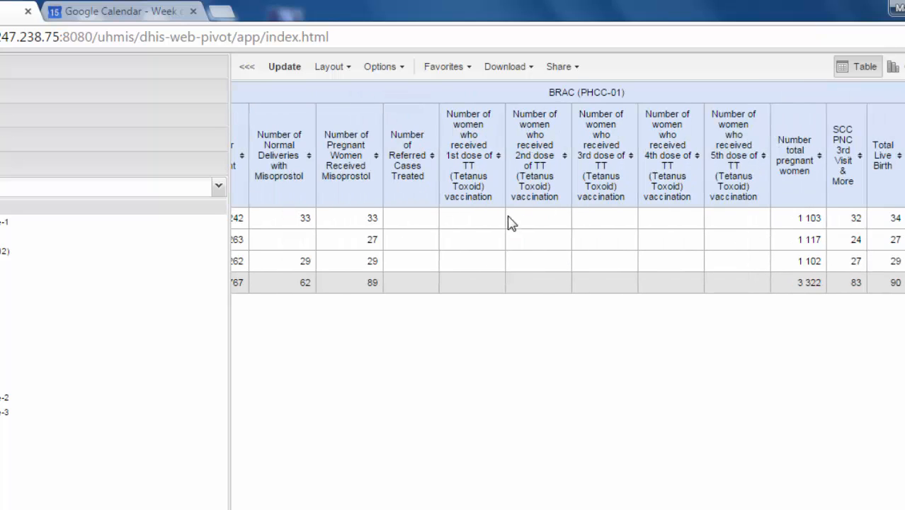
pyautogui.moveTo(626, 93); pyautogui.dragTo(533, 109)
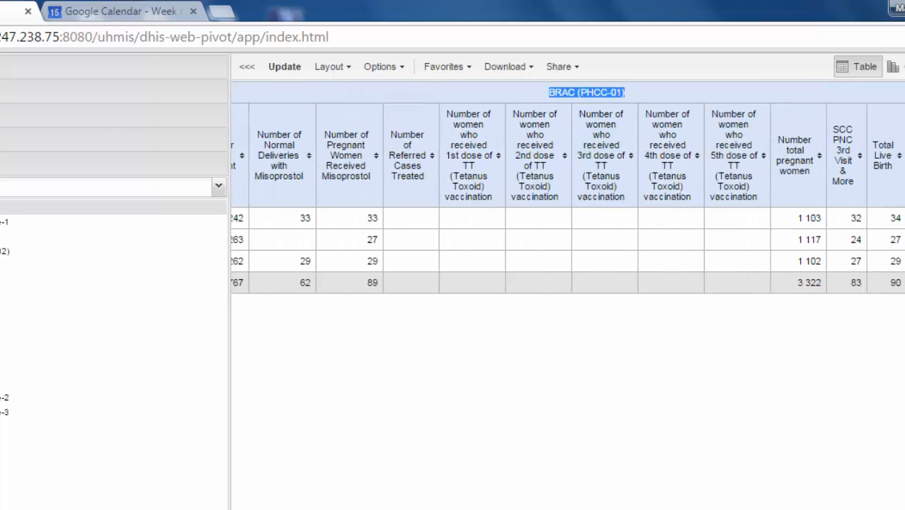
pyautogui.hscroll(20, 566, 188)
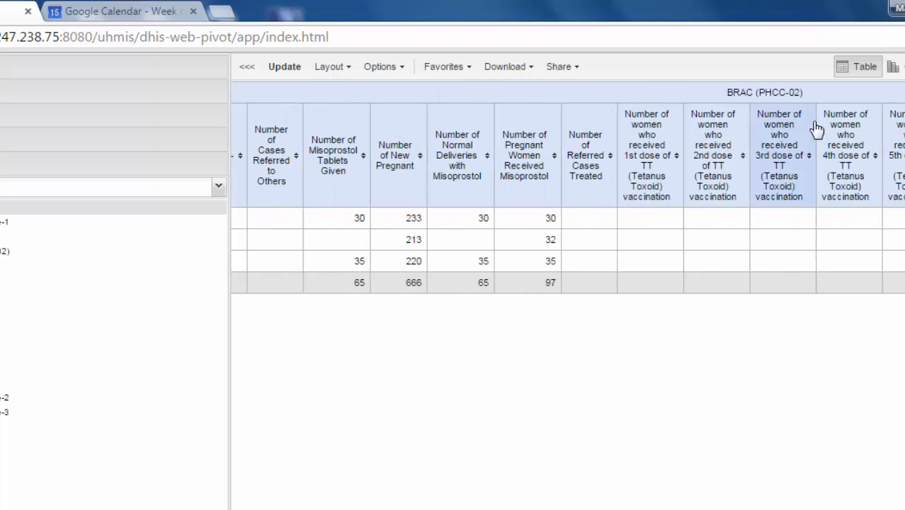
pyautogui.moveTo(805, 92); pyautogui.dragTo(726, 92)
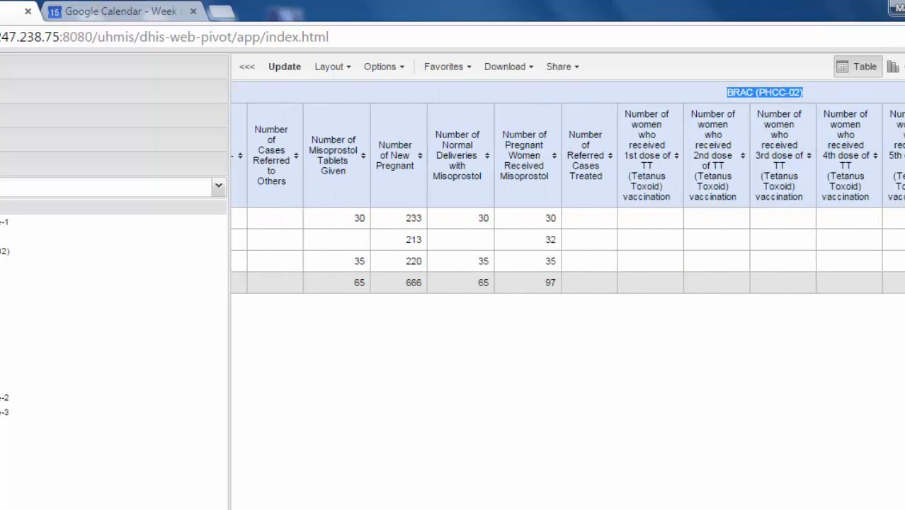
pyautogui.hscroll(10, 626, 196)
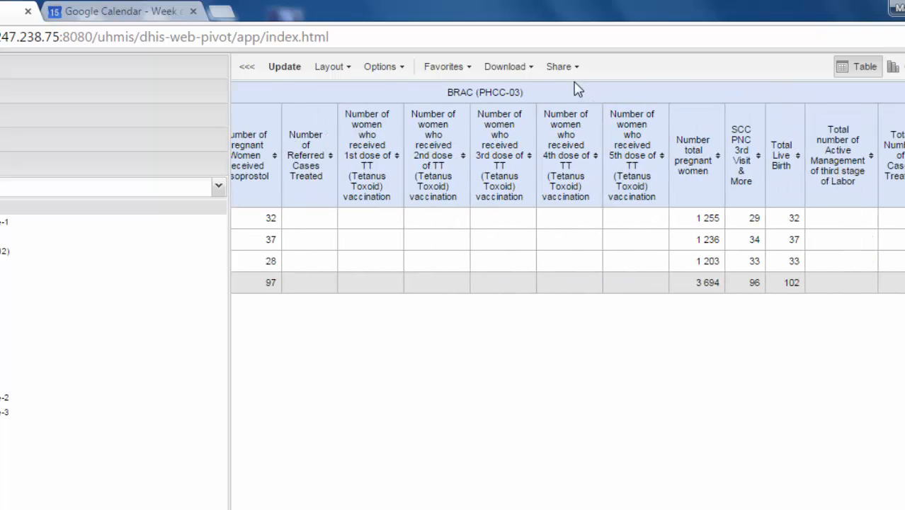
pyautogui.moveTo(568, 90); pyautogui.dragTo(443, 94)
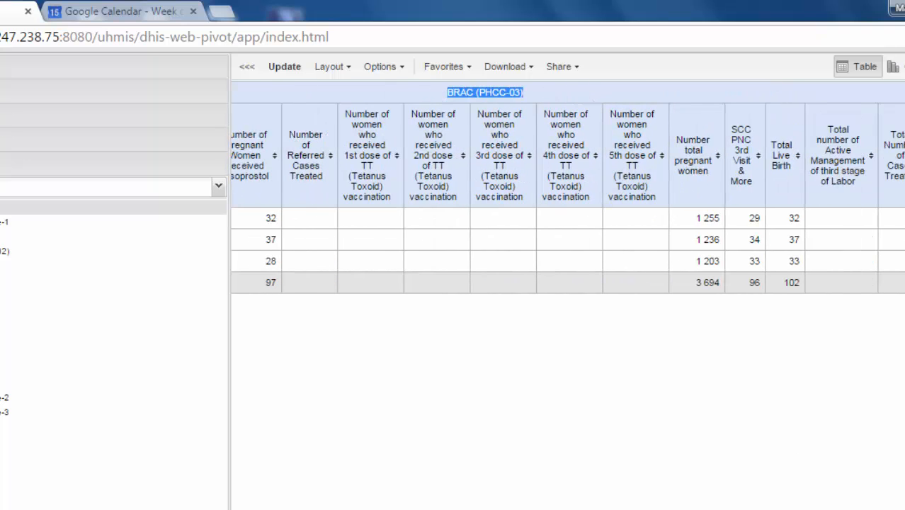
pyautogui.hscroll(-15, 567, 196)
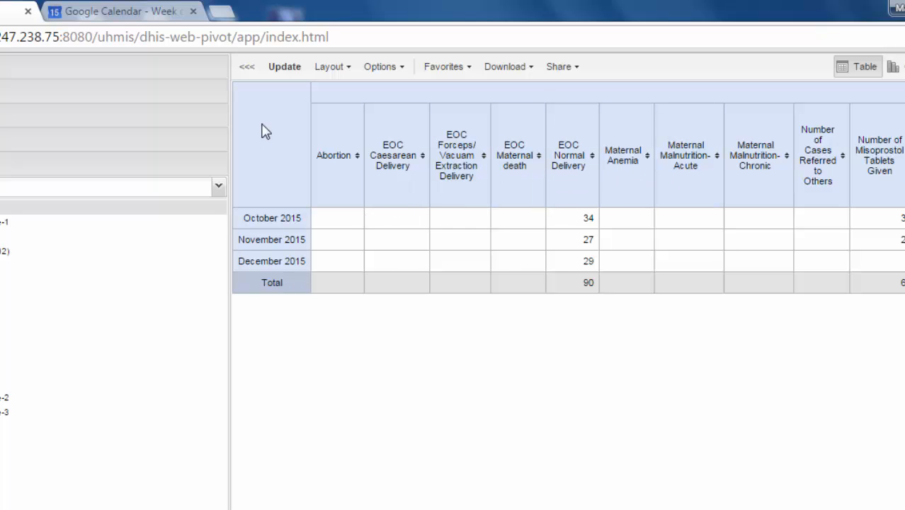
# - Move Data from the column to the row dimensions below Periods, update the table, and review its monthly rows
pyautogui.click(332, 68)
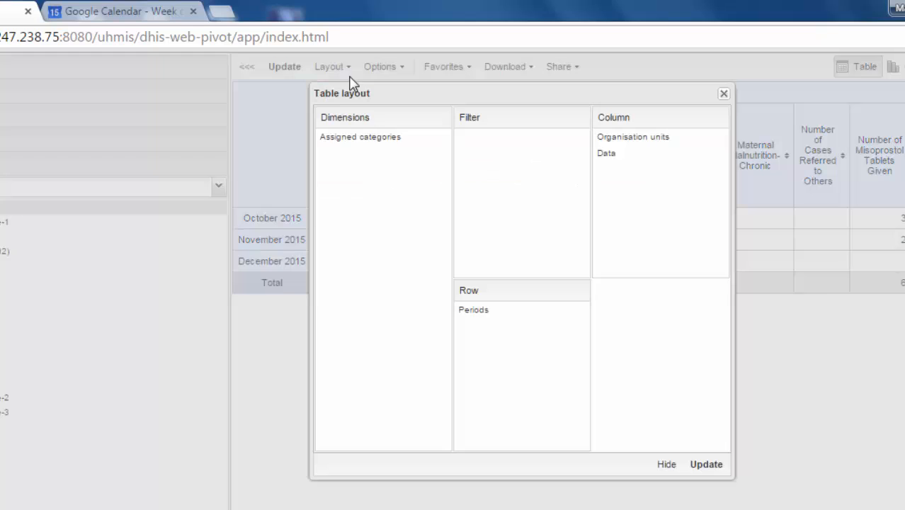
pyautogui.moveTo(611, 162); pyautogui.dragTo(519, 333)
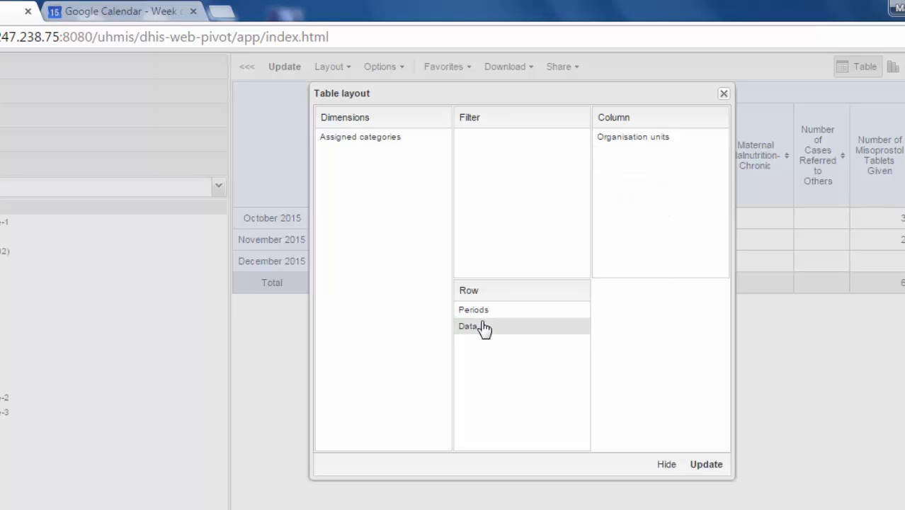
pyautogui.click(711, 467)
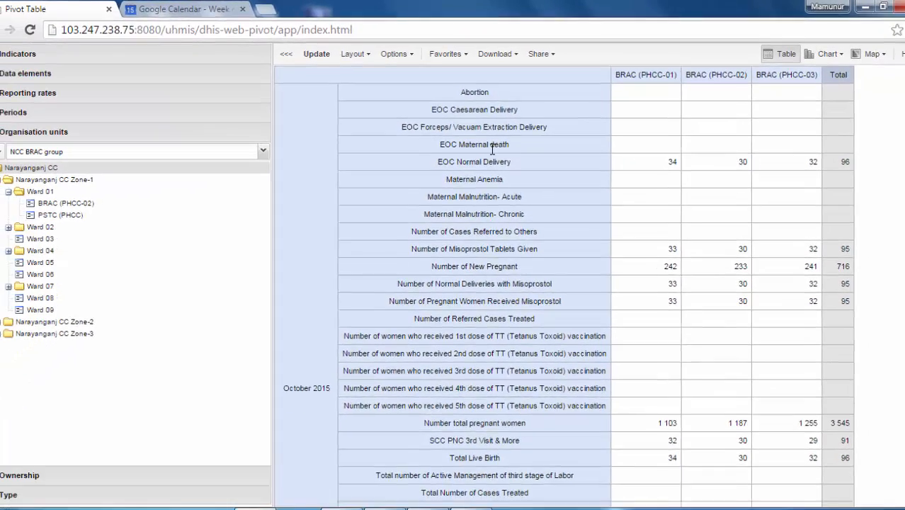
pyautogui.scroll(-10, 470, 304)
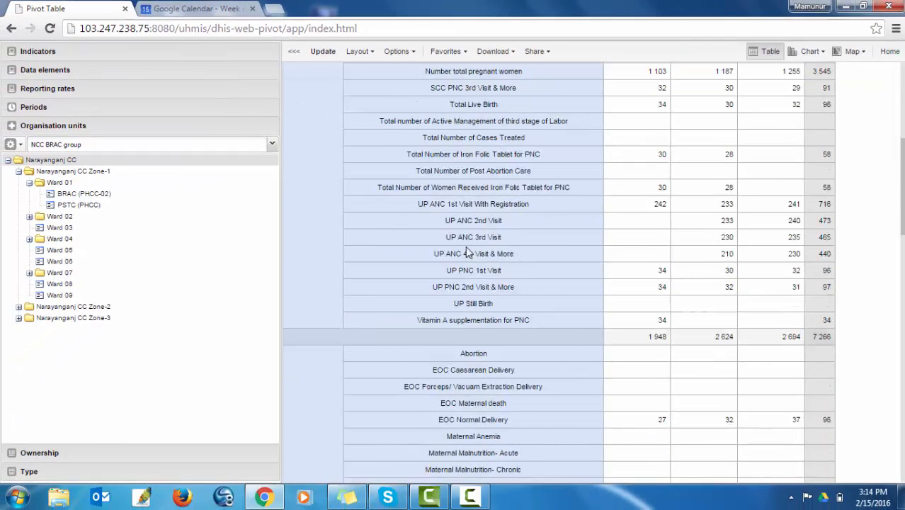
pyautogui.scroll(-13, 570, 263)
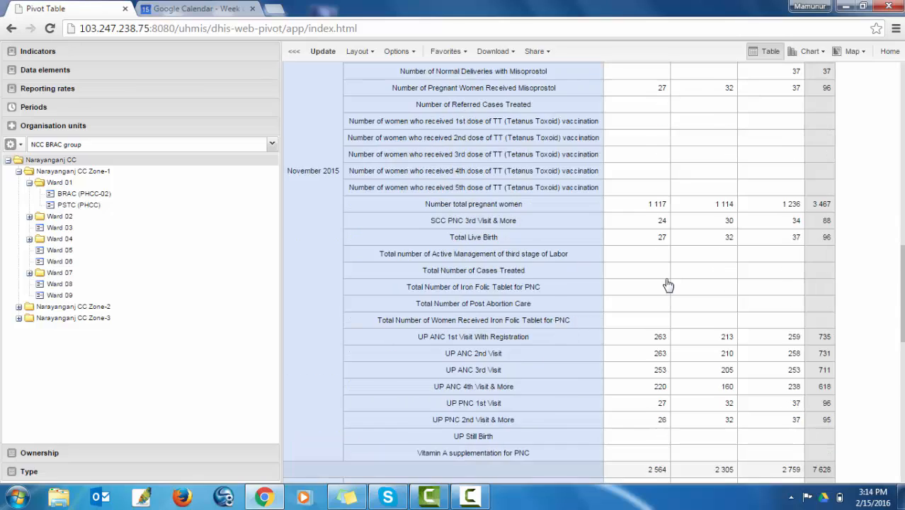
pyautogui.scroll(20, 674, 309)
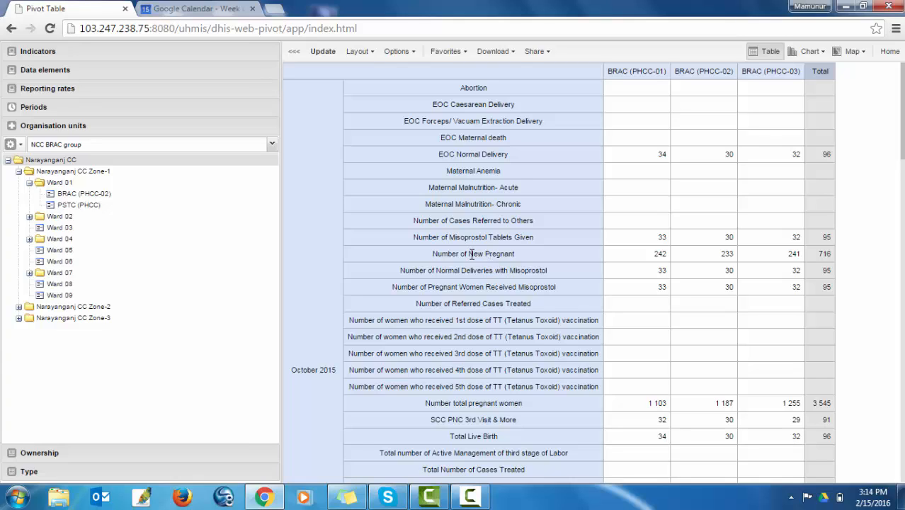
# - Add NCC PSKP & PPS group to the selected organisation unit groups and update the pivot table
pyautogui.click(11, 144)
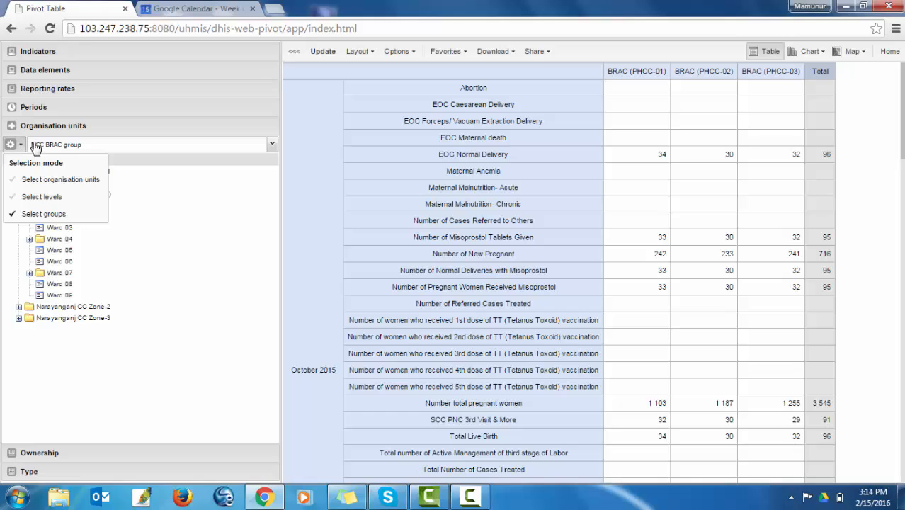
pyautogui.click(107, 149)
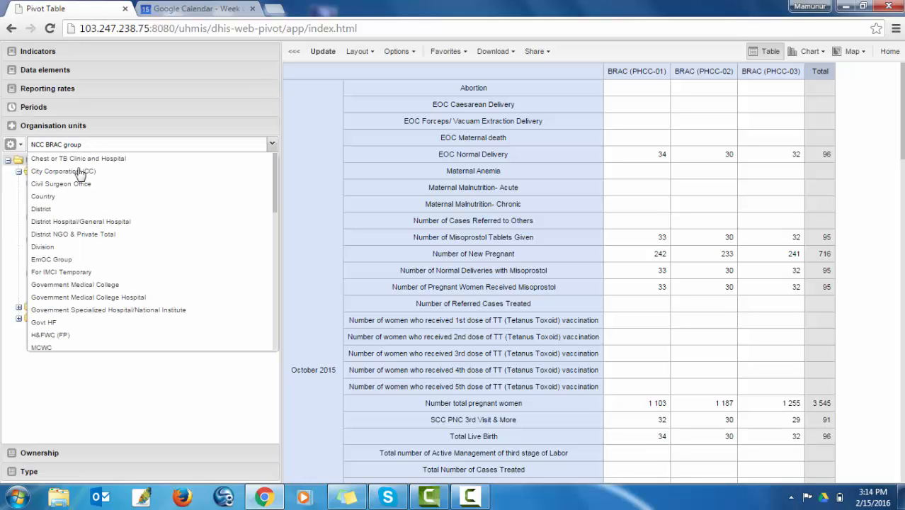
pyautogui.scroll(-8, 101, 286)
pyautogui.scroll(2, 102, 292)
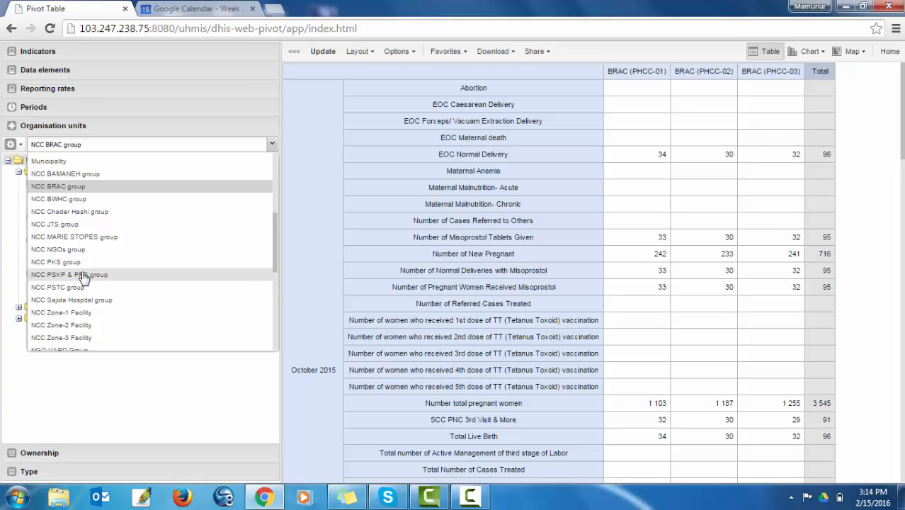
pyautogui.click(76, 277)
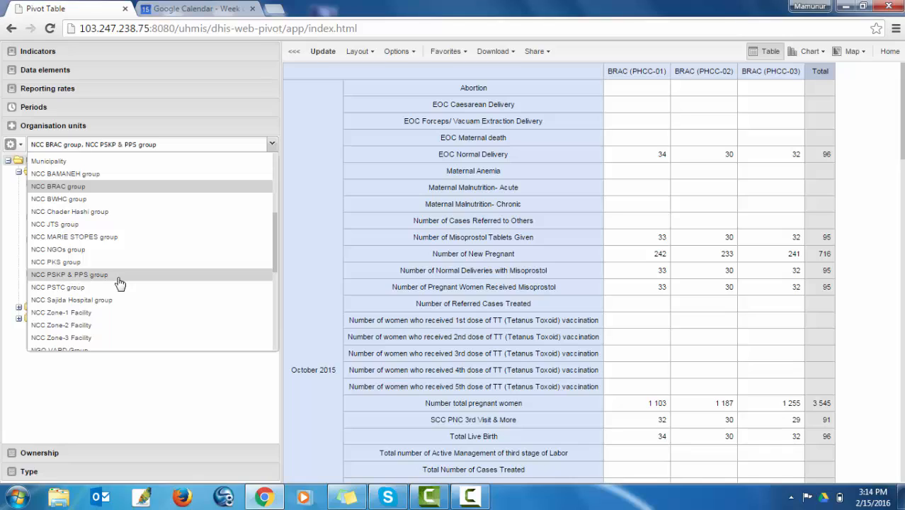
pyautogui.click(320, 56)
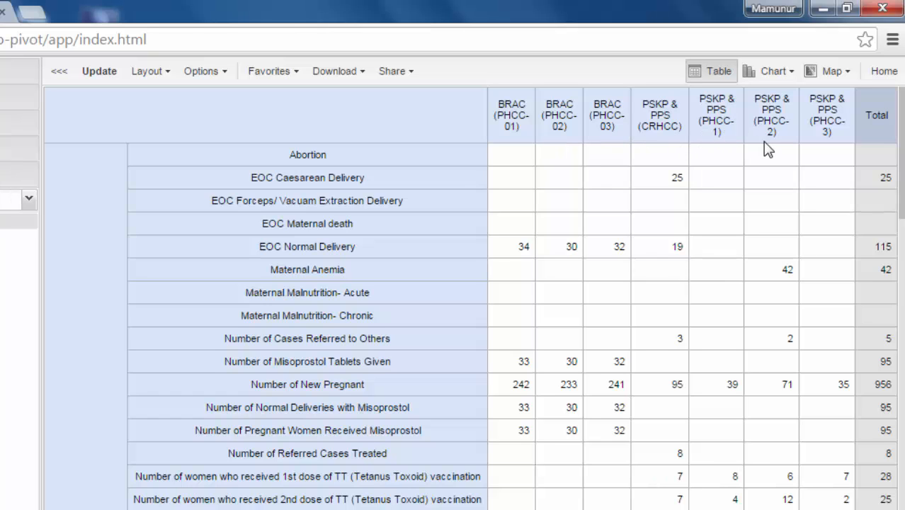
# - Review the October to December 2015 rows across the BRAC and PSKP & PPS facility columns
pyautogui.scroll(-8, 775, 283)
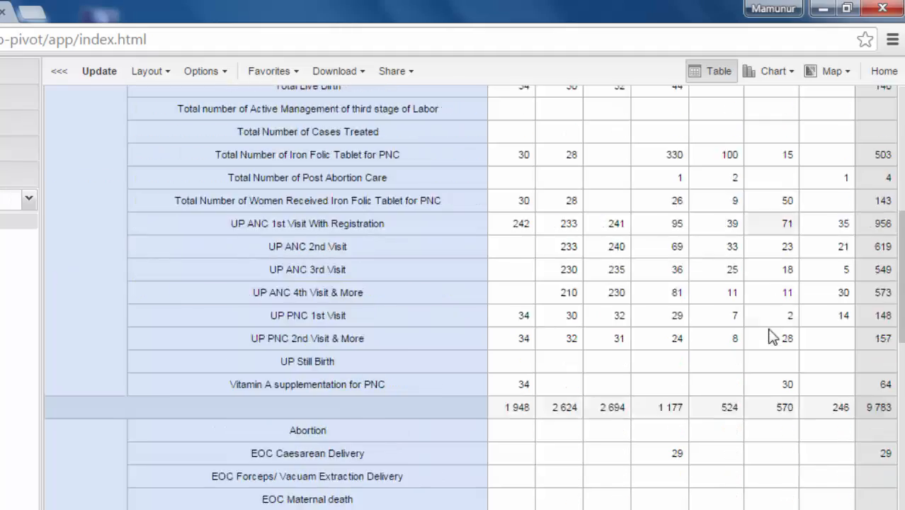
pyautogui.scroll(-15, 772, 337)
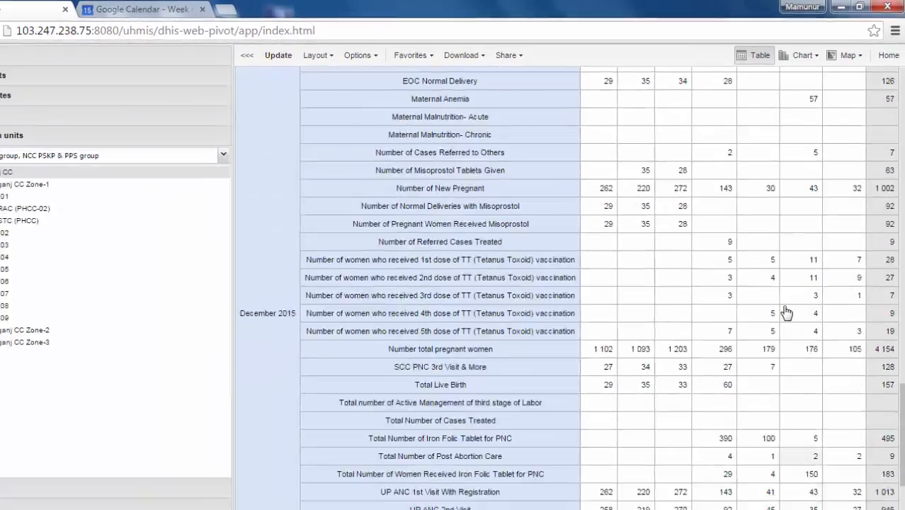
pyautogui.scroll(15, 786, 313)
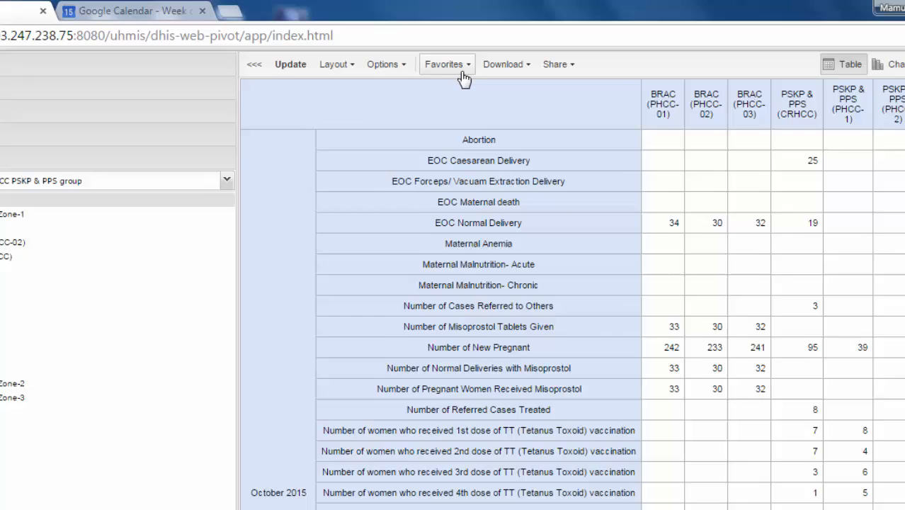
pyautogui.click(445, 51)
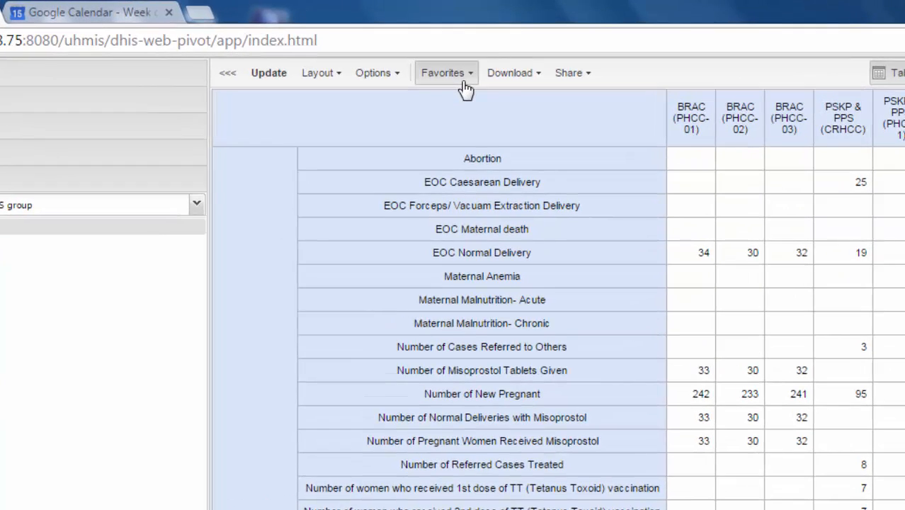
pyautogui.click(462, 61)
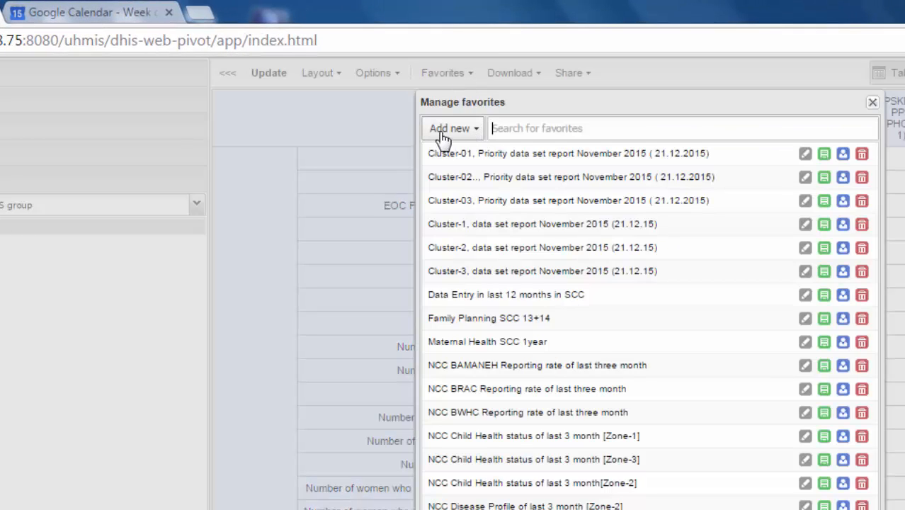
pyautogui.moveTo(872, 107); pyautogui.dragTo(866, 111)
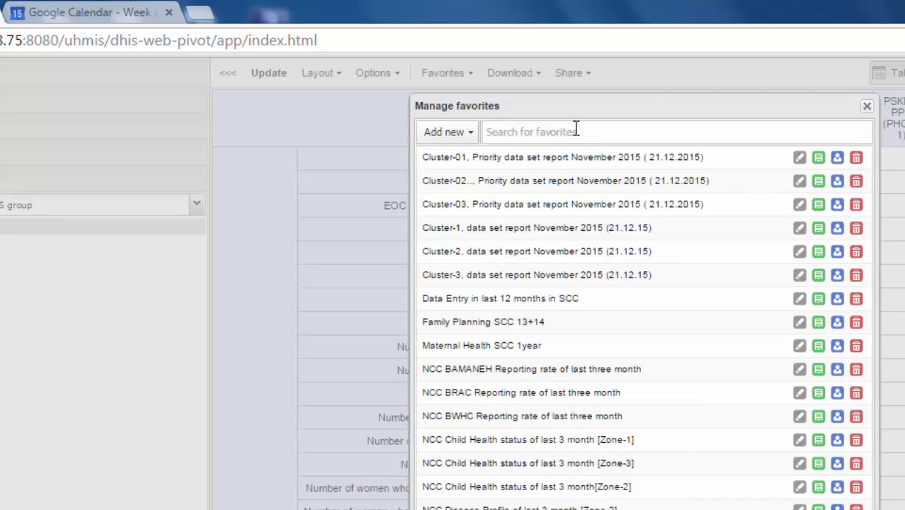
pyautogui.click(867, 107)
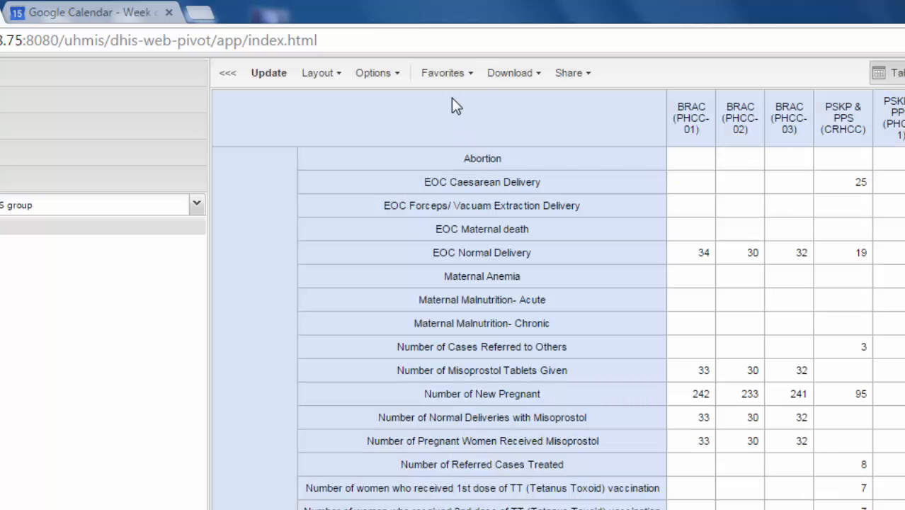
# - Save the current pivot table as a new favorite named "Test report on Maternal health"
pyautogui.click(467, 75)
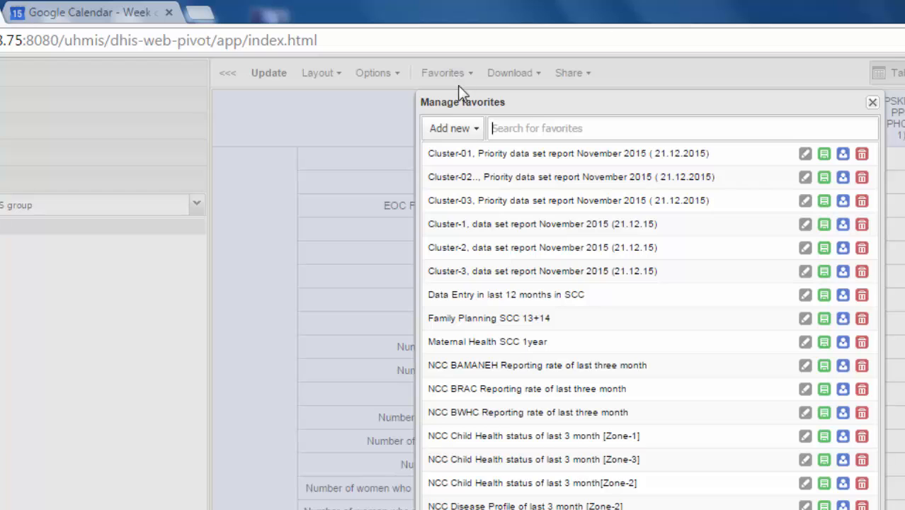
pyautogui.click(457, 132)
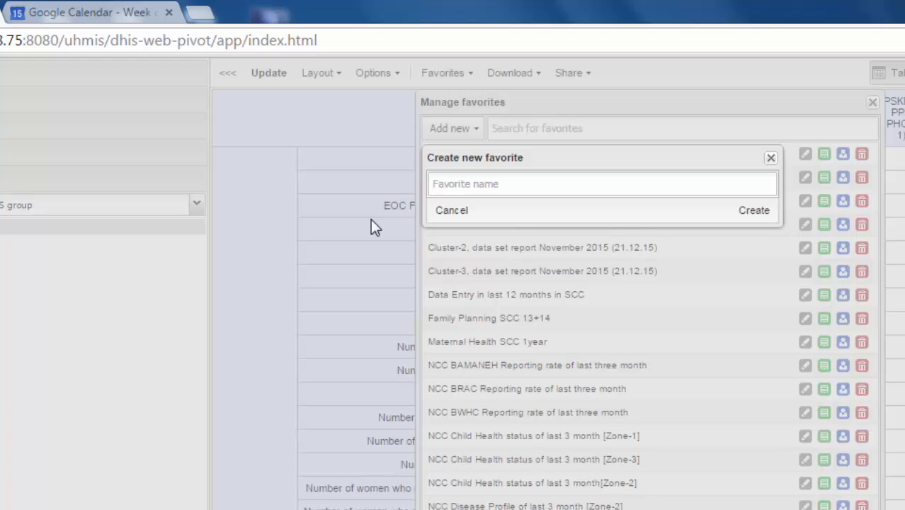
pyautogui.write('Test report on Ma')
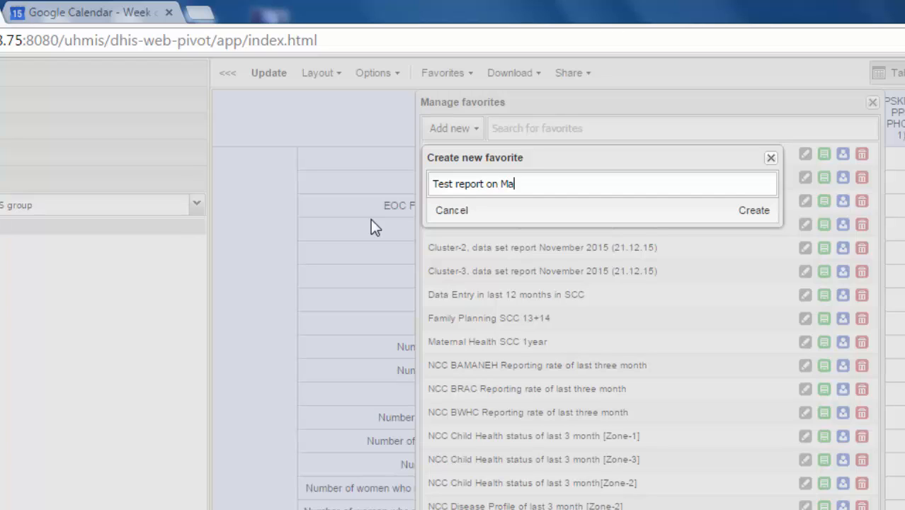
pyautogui.write('ternal health')
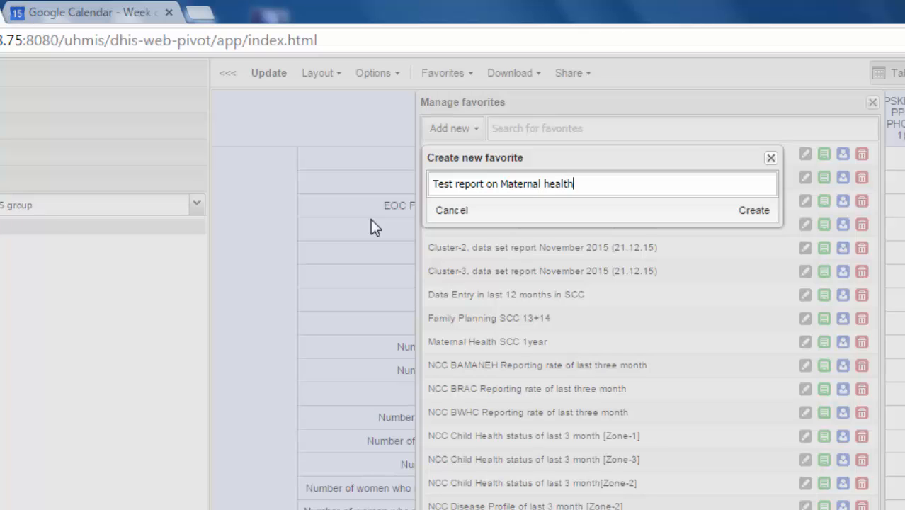
pyautogui.click(749, 212)
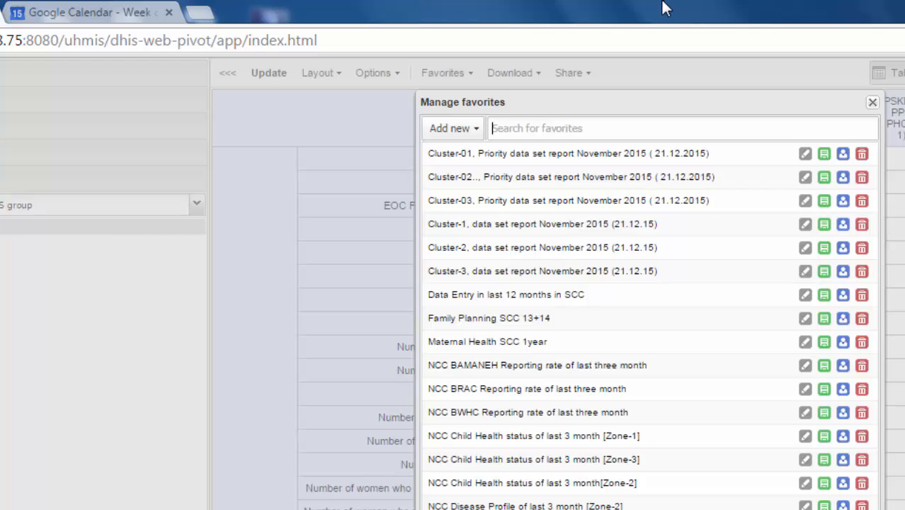
# - Search the favorites for "Test re", load "Test report on Maternal health", and review its monthly rows
pyautogui.write('Test re')
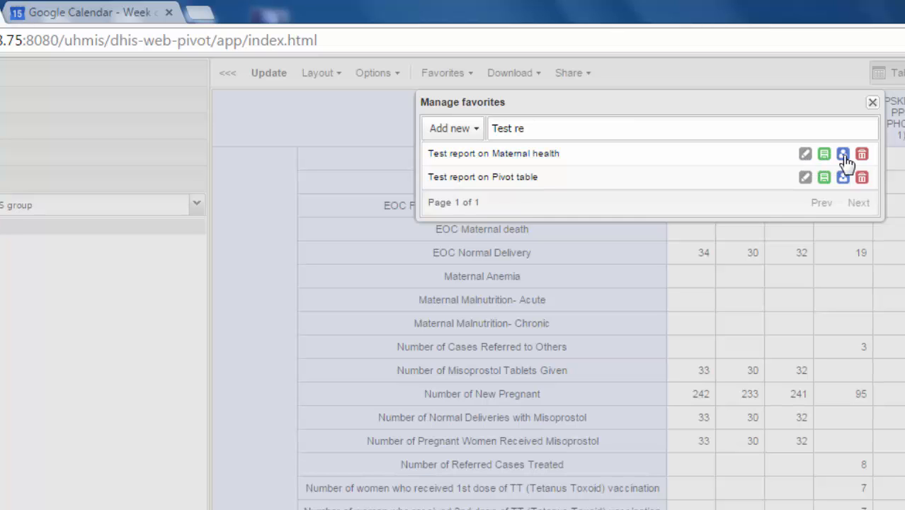
pyautogui.click(549, 155)
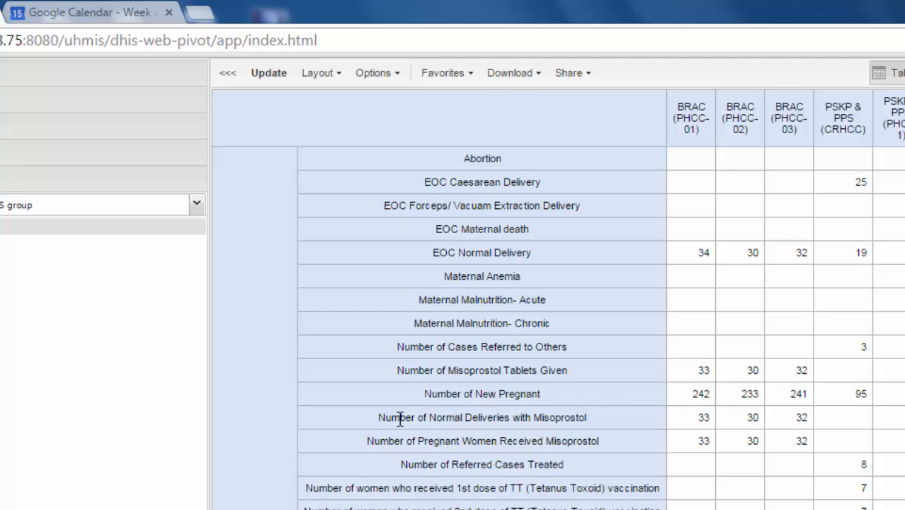
pyautogui.scroll(-2, 400, 420)
pyautogui.scroll(-5, 400, 419)
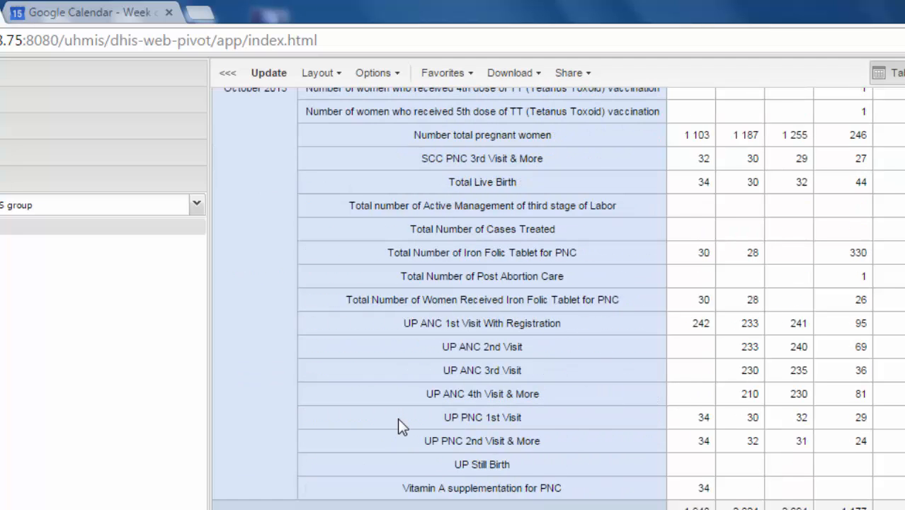
pyautogui.scroll(-10, 400, 419)
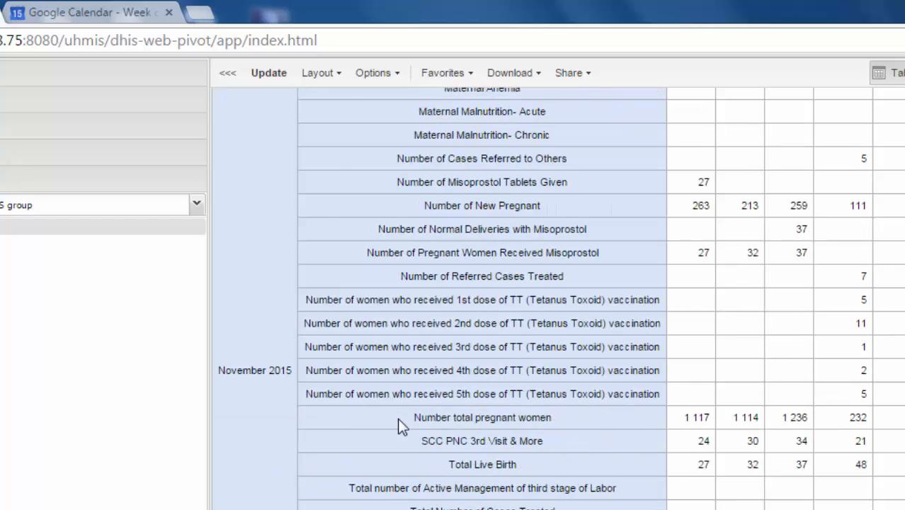
pyautogui.scroll(-10, 397, 422)
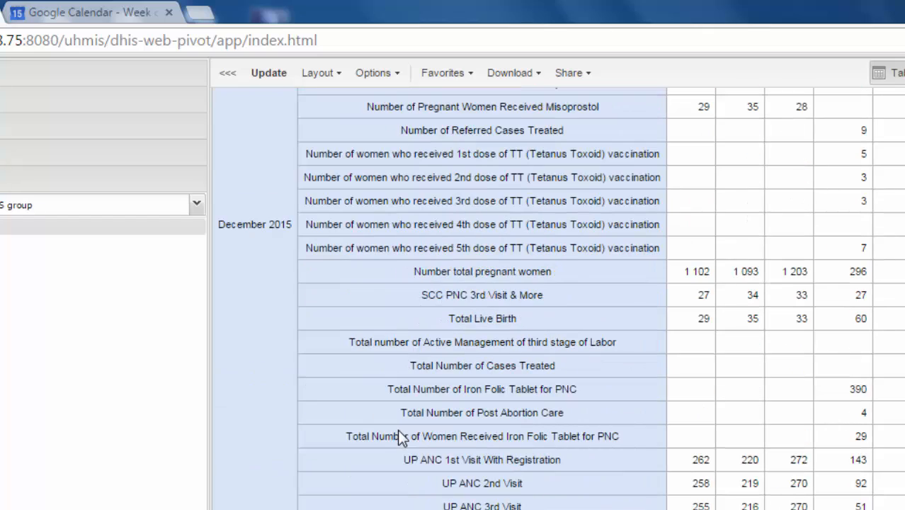
pyautogui.scroll(15, 398, 430)
pyautogui.scroll(3, 399, 434)
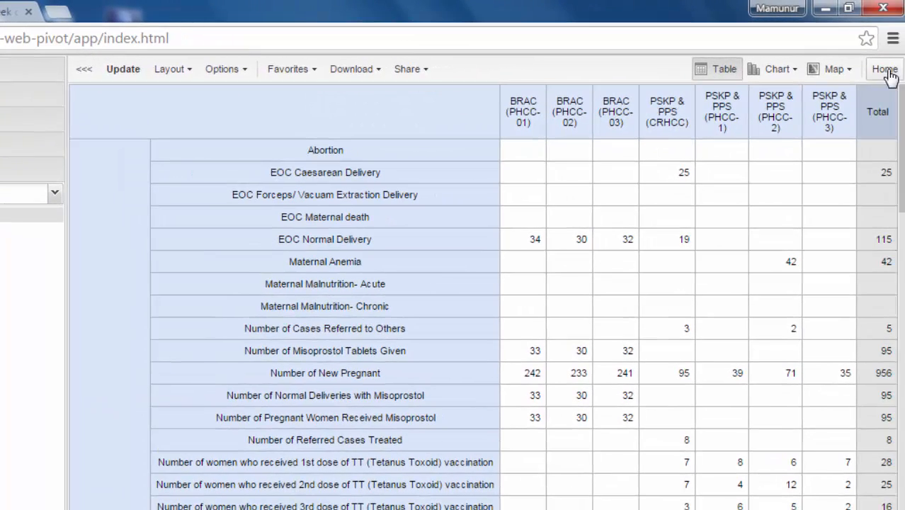
# - Return to the dashboard home page and log out of the account
pyautogui.click(887, 73)
pyautogui.moveTo(731, 97)
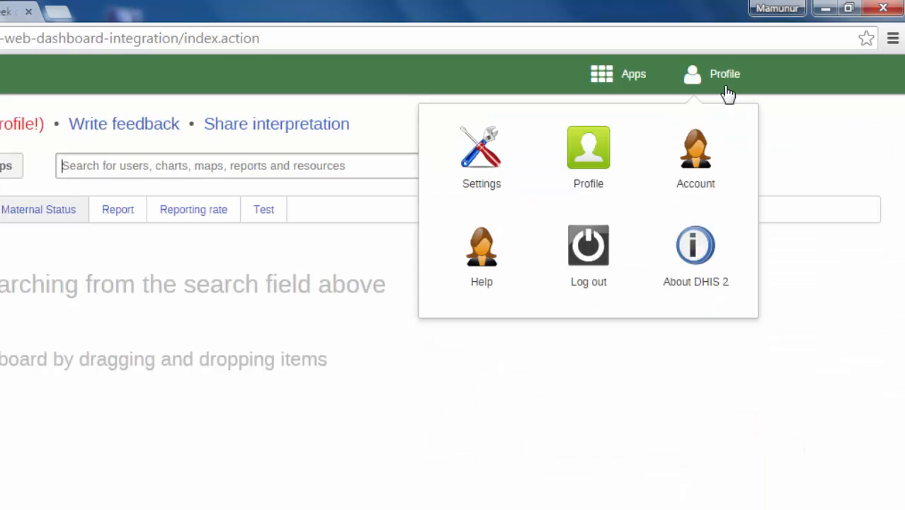
pyautogui.click(600, 255)
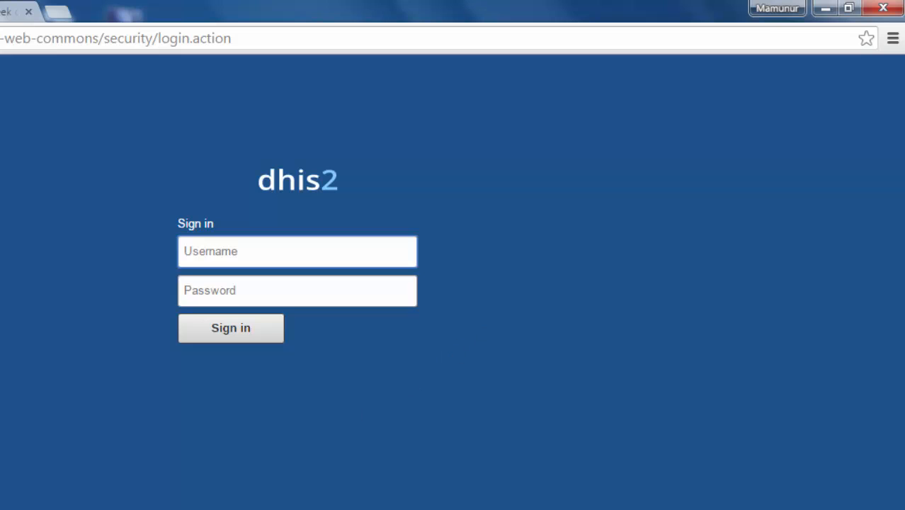